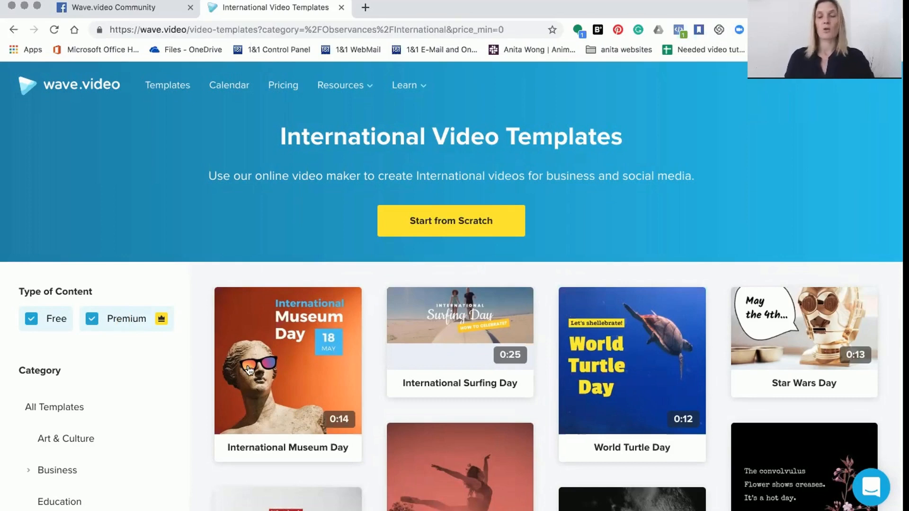
Step: Find the World Emoji Day template among the International video templates and open its preview page
{"action": "scroll", "coordinate": [281, 382], "scroll_direction": "down", "scroll_amount": 3}
{"action": "scroll", "coordinate": [281, 383], "scroll_direction": "down", "scroll_amount": 2}
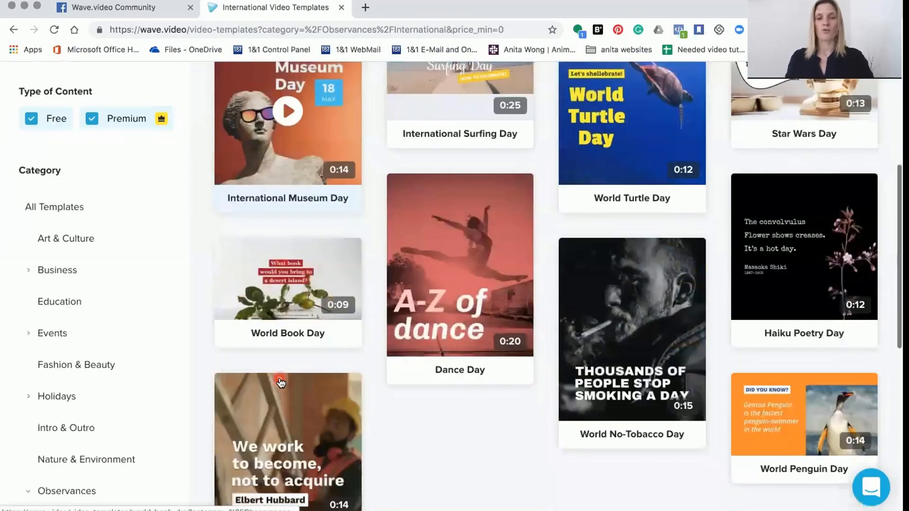
{"action": "scroll", "coordinate": [281, 382], "scroll_direction": "down", "scroll_amount": 4}
{"action": "scroll", "coordinate": [281, 382], "scroll_direction": "down", "scroll_amount": 3}
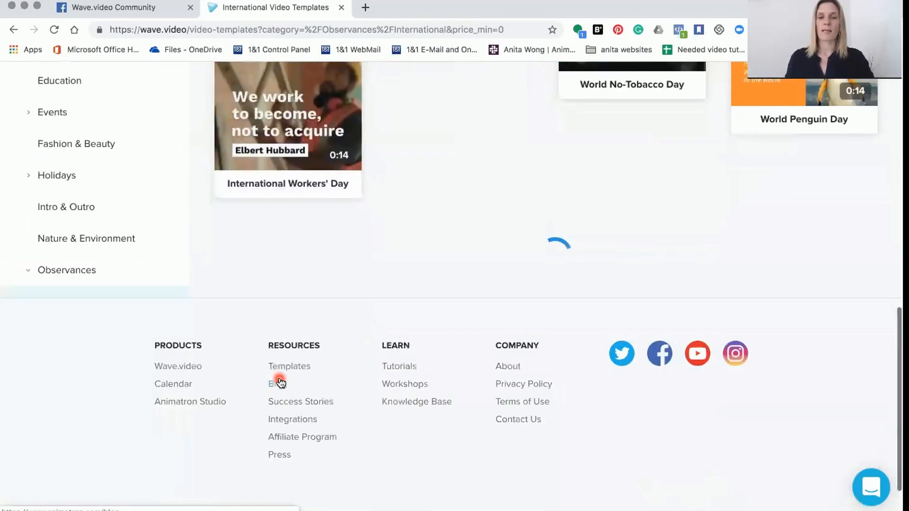
{"action": "scroll", "coordinate": [281, 383], "scroll_direction": "down", "scroll_amount": 6}
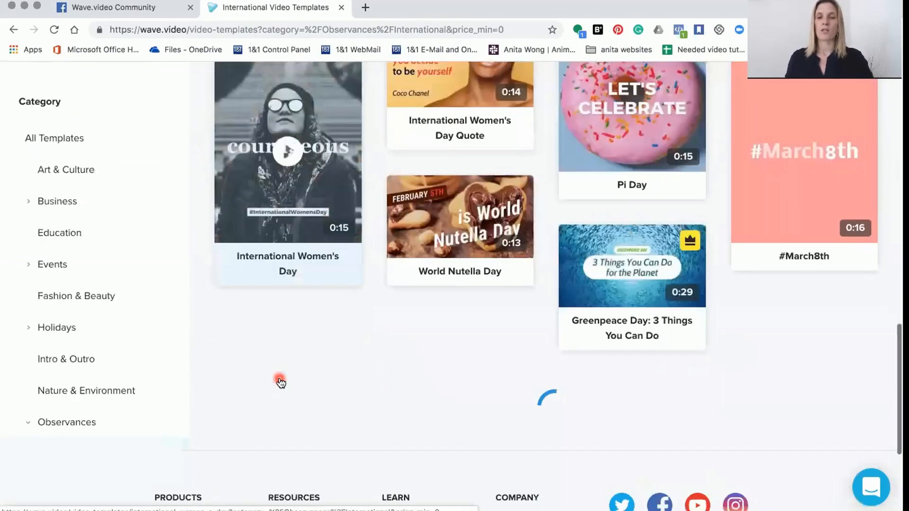
{"action": "scroll", "coordinate": [278, 380], "scroll_direction": "down", "scroll_amount": 1}
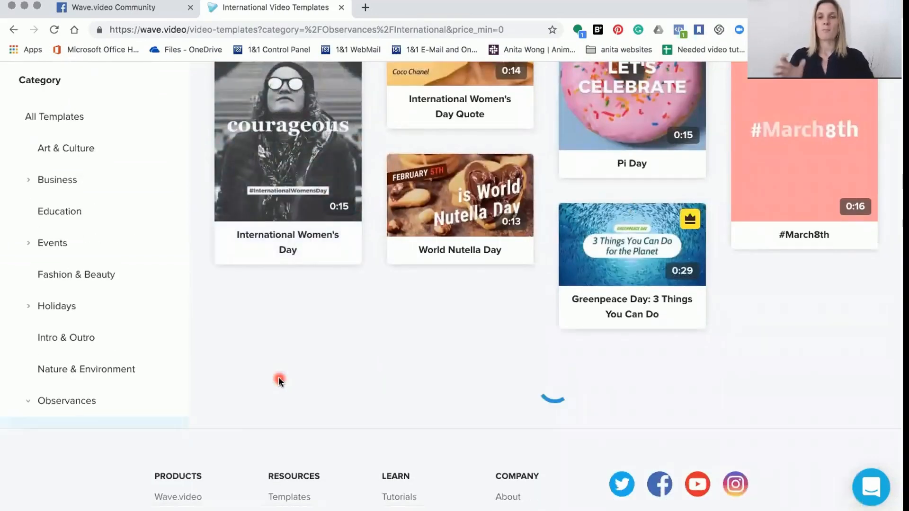
{"action": "scroll", "coordinate": [280, 382], "scroll_direction": "down", "scroll_amount": 3}
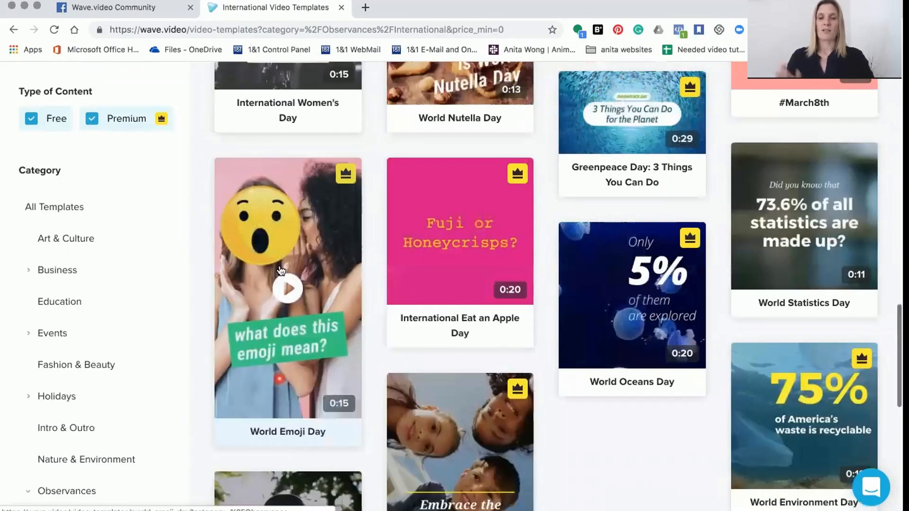
{"action": "left_click", "coordinate": [305, 335]}
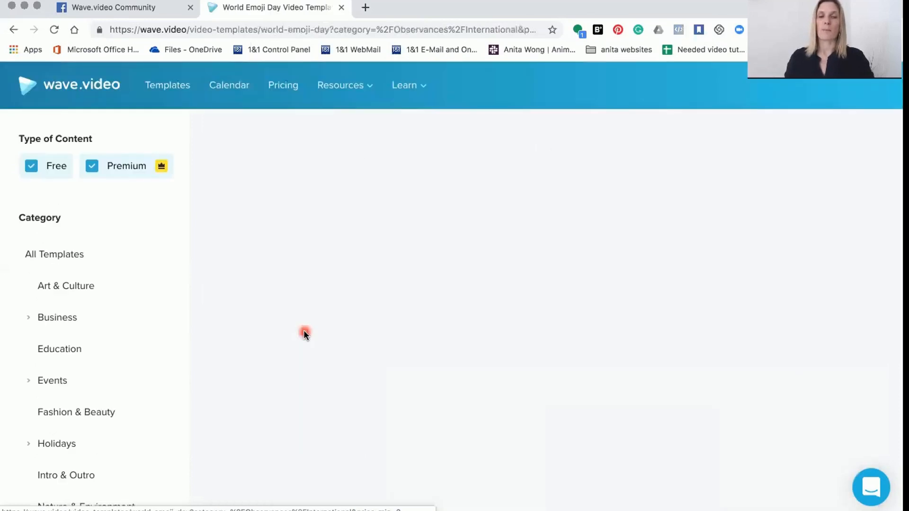
{"action": "left_click", "coordinate": [396, 356]}
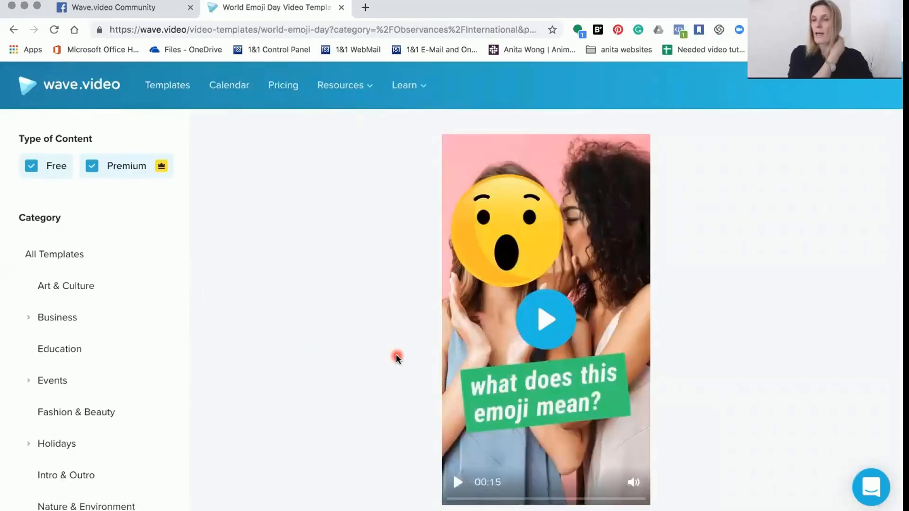
Step: Open the World Emoji Day template for editing in its 9:16 Story format
{"action": "scroll", "coordinate": [395, 359], "scroll_direction": "down", "scroll_amount": 3}
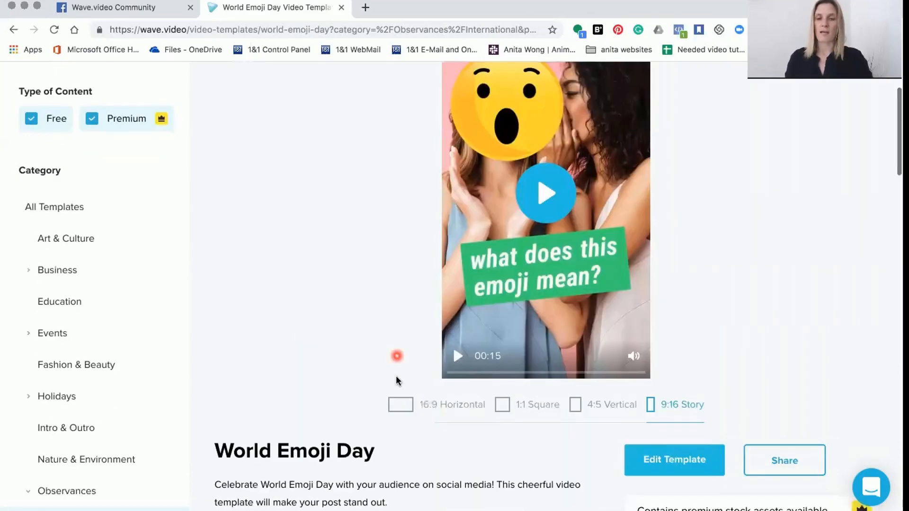
{"action": "left_click", "coordinate": [466, 403]}
{"action": "left_click", "coordinate": [669, 409]}
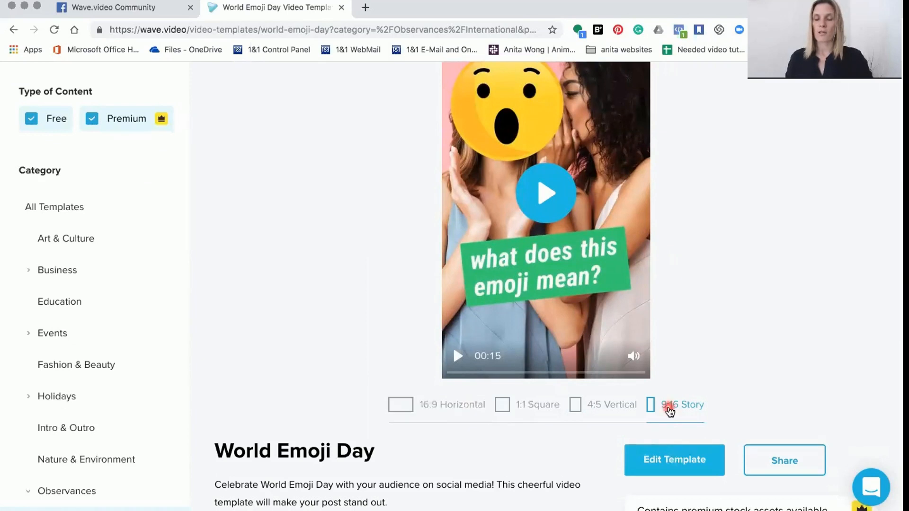
{"action": "left_click", "coordinate": [410, 409]}
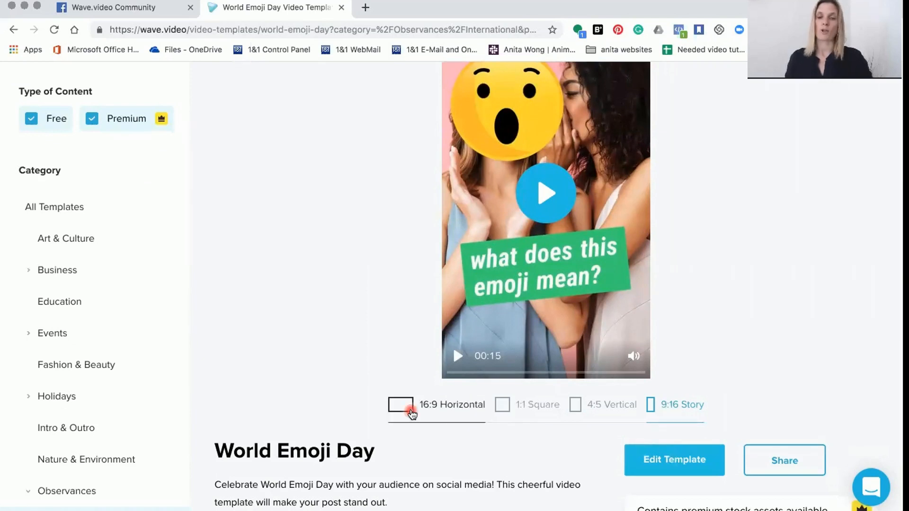
{"action": "left_click", "coordinate": [712, 405]}
{"action": "left_click", "coordinate": [675, 410]}
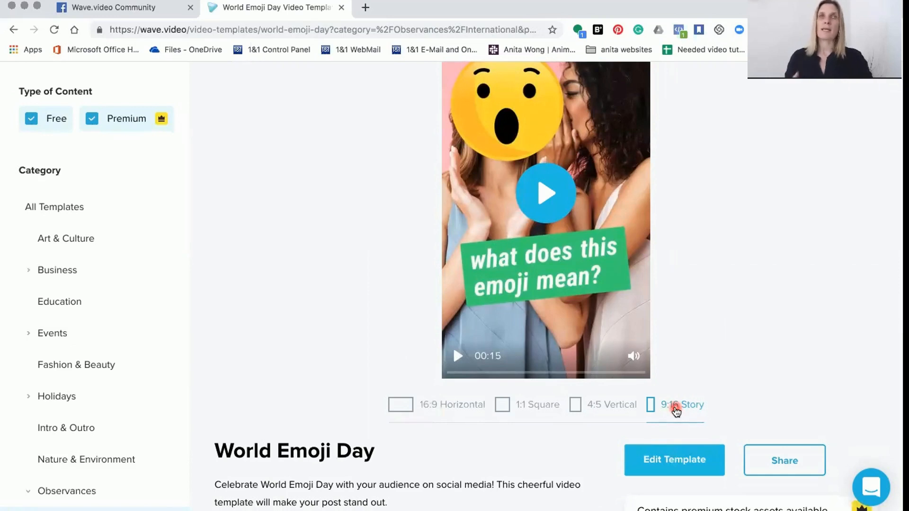
{"action": "left_click", "coordinate": [604, 411]}
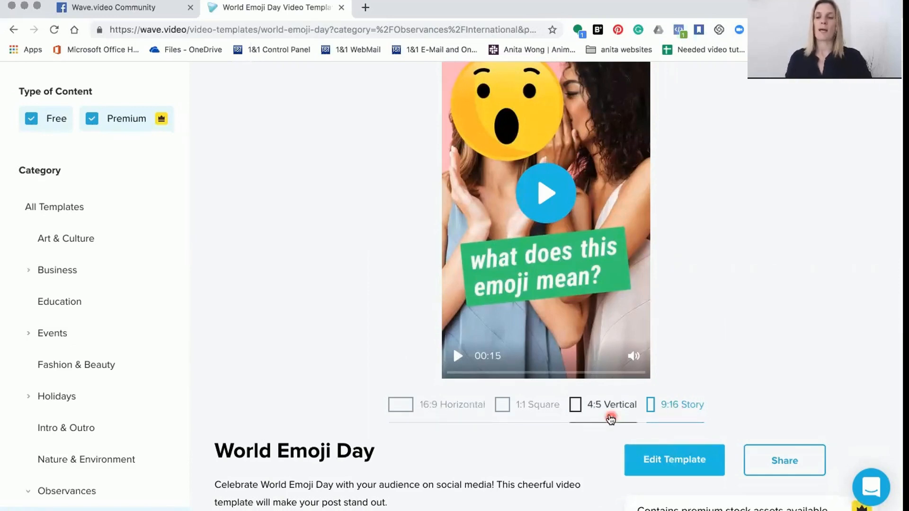
{"action": "left_click", "coordinate": [683, 408]}
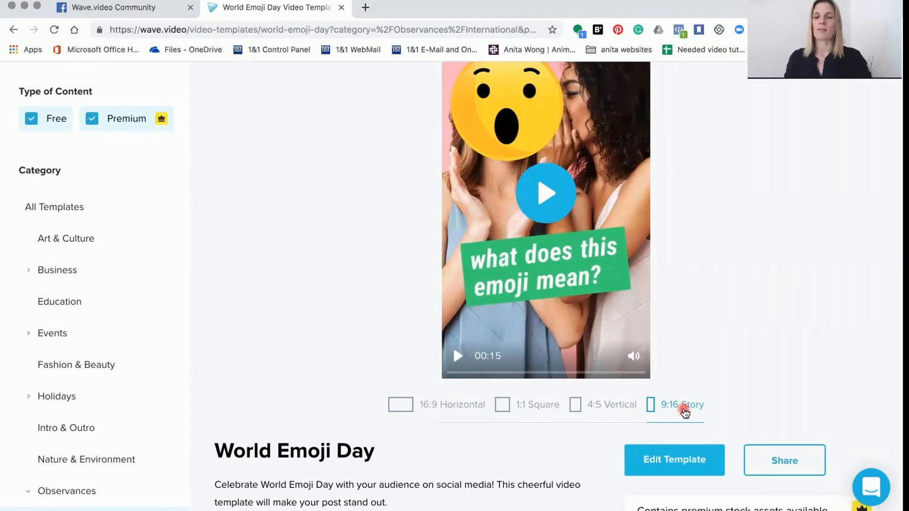
{"action": "left_click", "coordinate": [673, 468]}
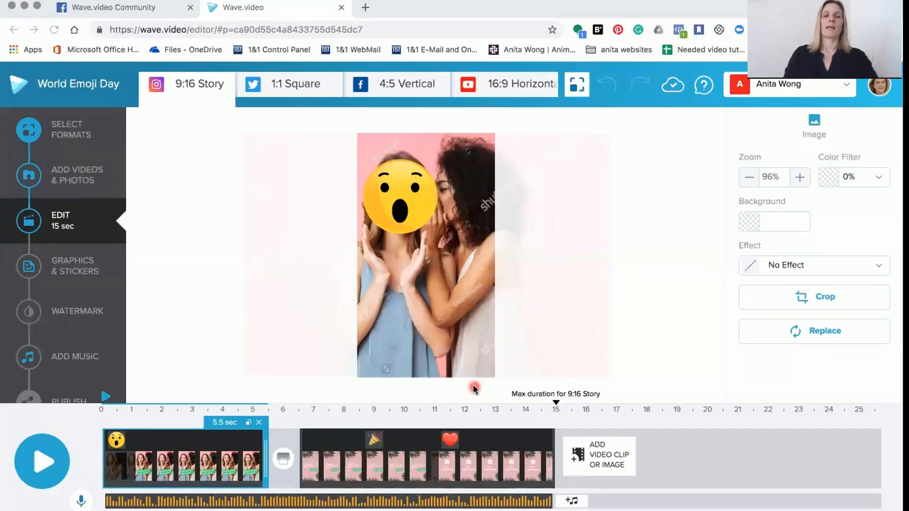
Step: Go to the video format selection and deselect the YouTube 16:9 Horizontal format
{"action": "left_click", "coordinate": [577, 89]}
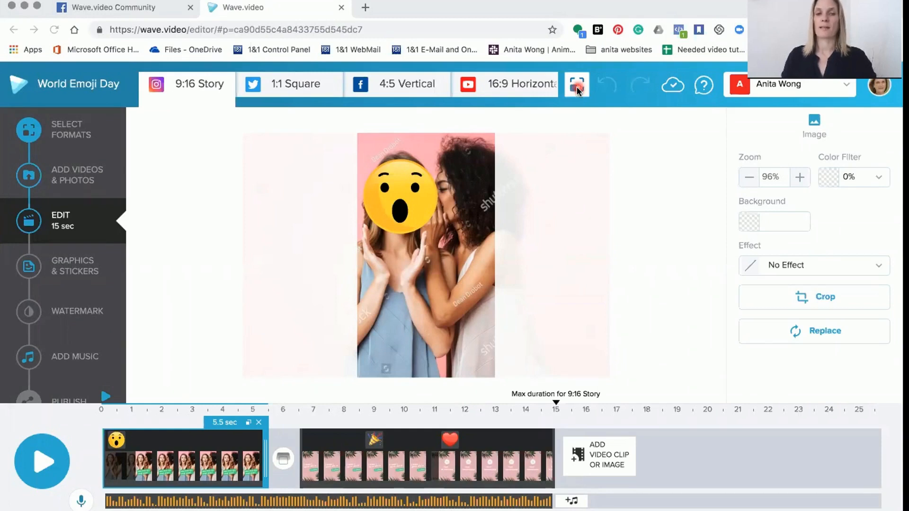
{"action": "left_click", "coordinate": [196, 136]}
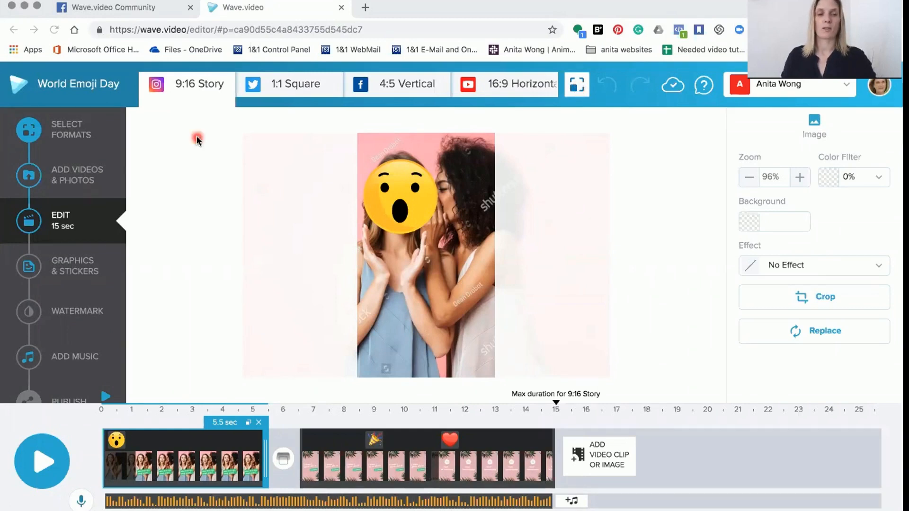
{"action": "left_click", "coordinate": [76, 127]}
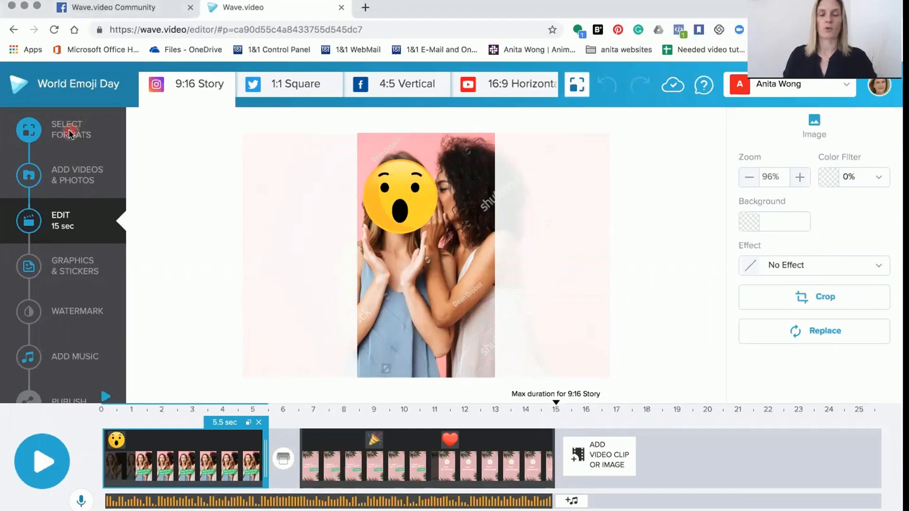
{"action": "left_click", "coordinate": [70, 131]}
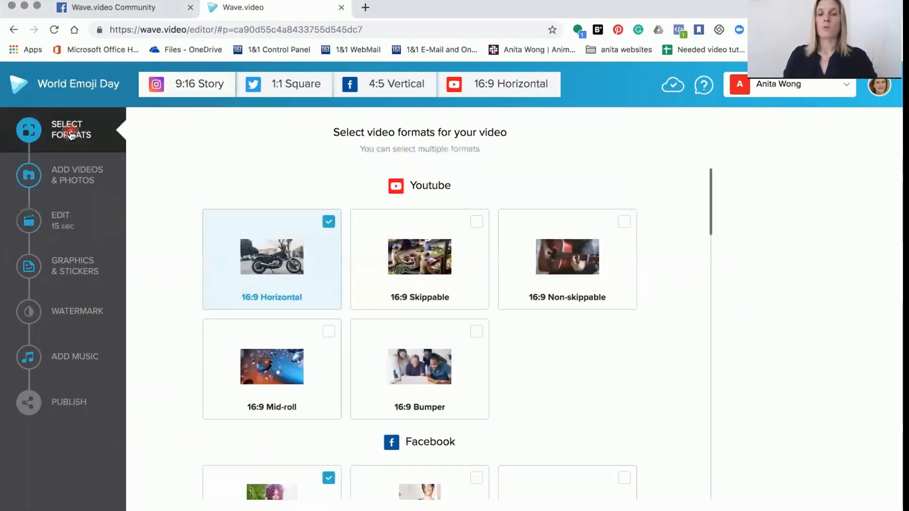
{"action": "left_click", "coordinate": [217, 160]}
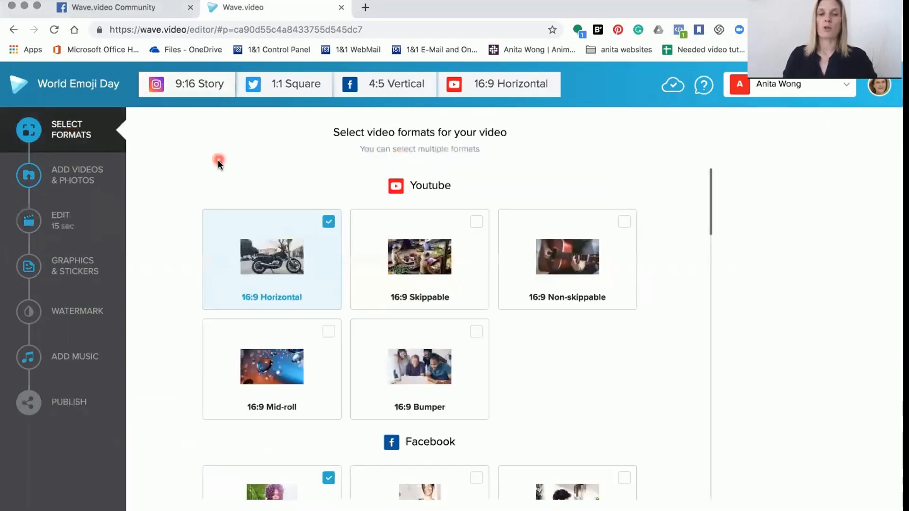
{"action": "left_click", "coordinate": [186, 89]}
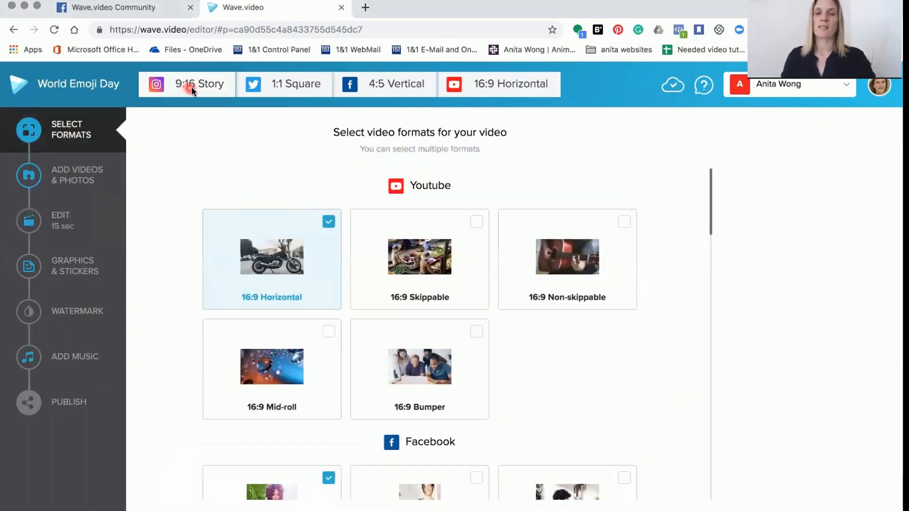
{"action": "left_click", "coordinate": [240, 213]}
{"action": "left_click", "coordinate": [329, 221]}
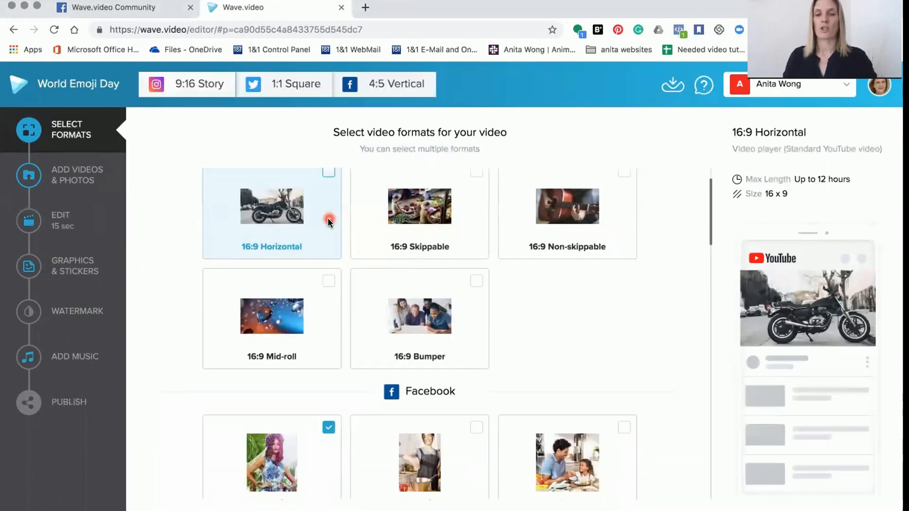
Step: Deselect the Facebook 4:5 Vertical and Twitter 1:1 Square formats, keeping only the Instagram 9:16 Story
{"action": "scroll", "coordinate": [329, 359], "scroll_direction": "down", "scroll_amount": 4}
{"action": "left_click", "coordinate": [328, 360]}
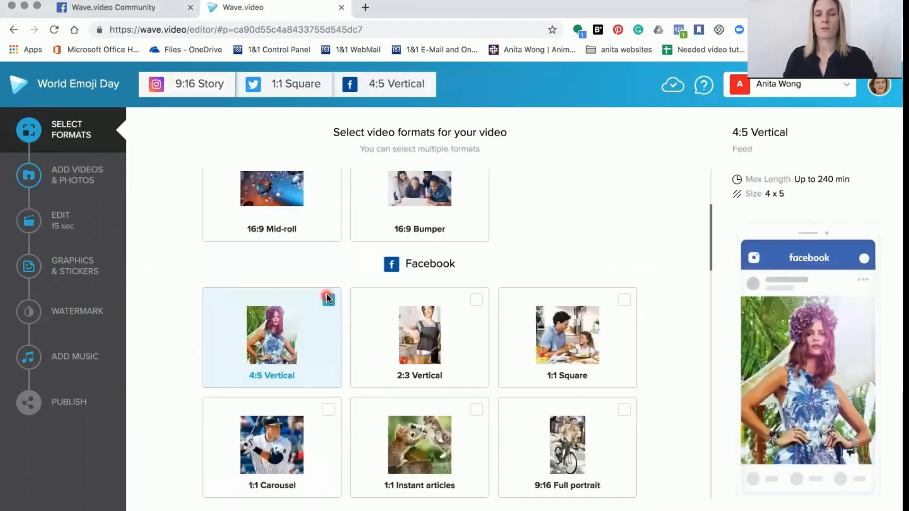
{"action": "left_click", "coordinate": [329, 299]}
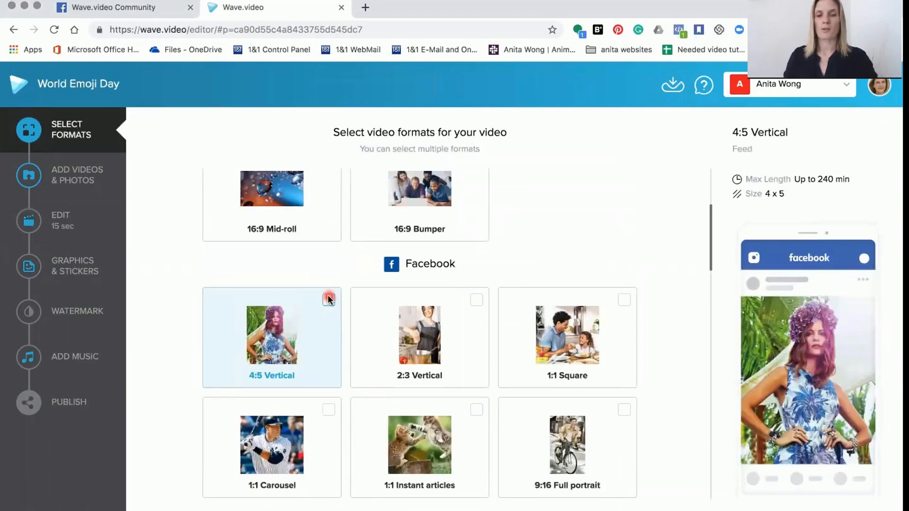
{"action": "scroll", "coordinate": [329, 299], "scroll_direction": "down", "scroll_amount": 3}
{"action": "scroll", "coordinate": [328, 299], "scroll_direction": "down", "scroll_amount": 6}
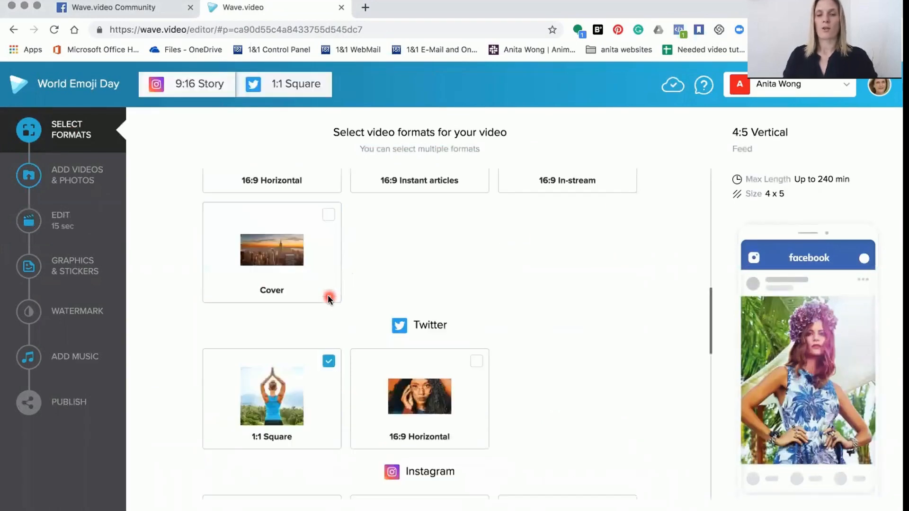
{"action": "scroll", "coordinate": [329, 299], "scroll_direction": "down", "scroll_amount": 3}
{"action": "left_click", "coordinate": [327, 253]}
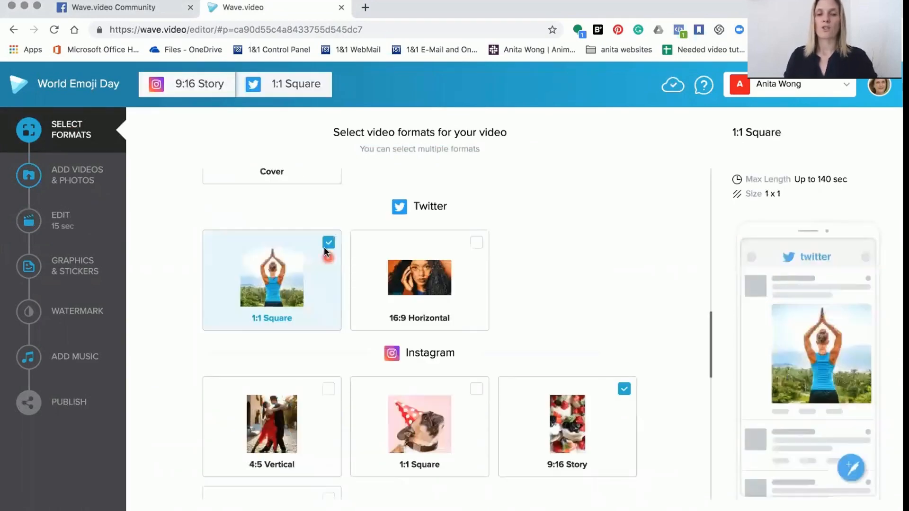
{"action": "left_click", "coordinate": [327, 243]}
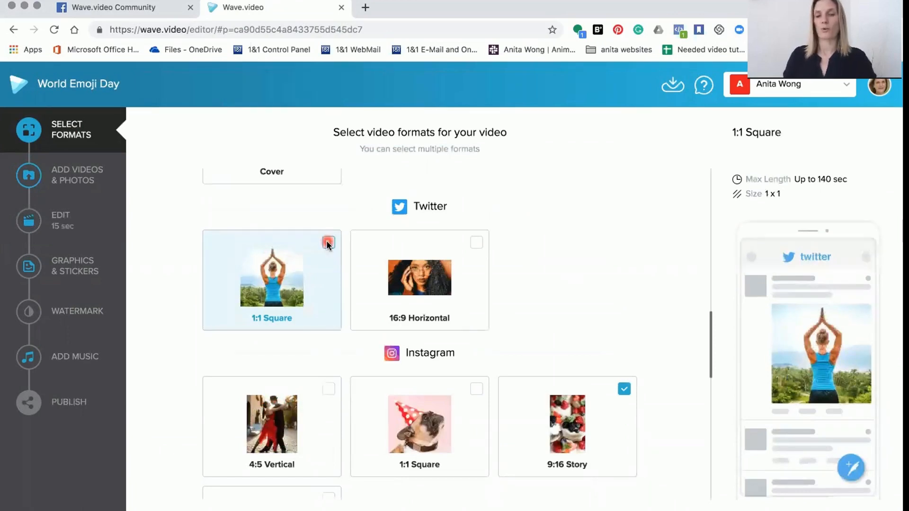
{"action": "left_click", "coordinate": [585, 450]}
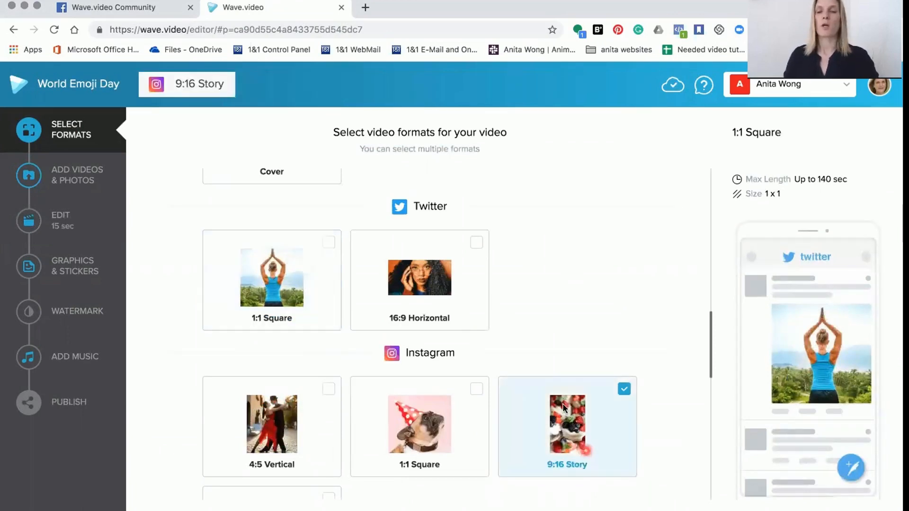
Step: Return to editing and replace the first clip's image with the free monkey portrait from the image library's Animals category
{"action": "left_click", "coordinate": [56, 227]}
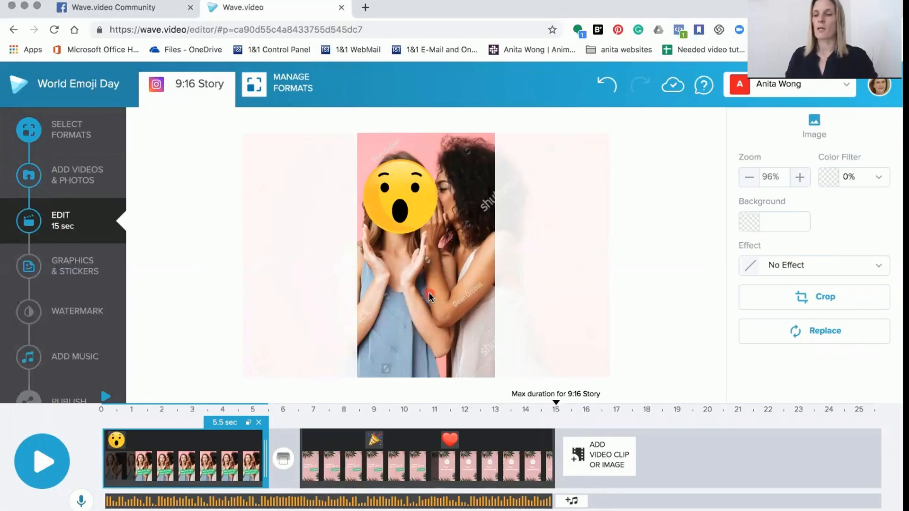
{"action": "left_click", "coordinate": [823, 331]}
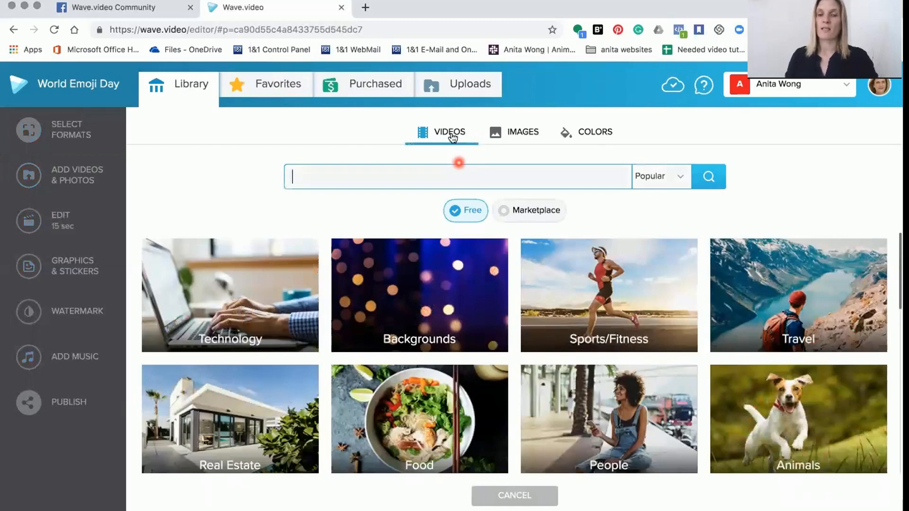
{"action": "left_click", "coordinate": [523, 135]}
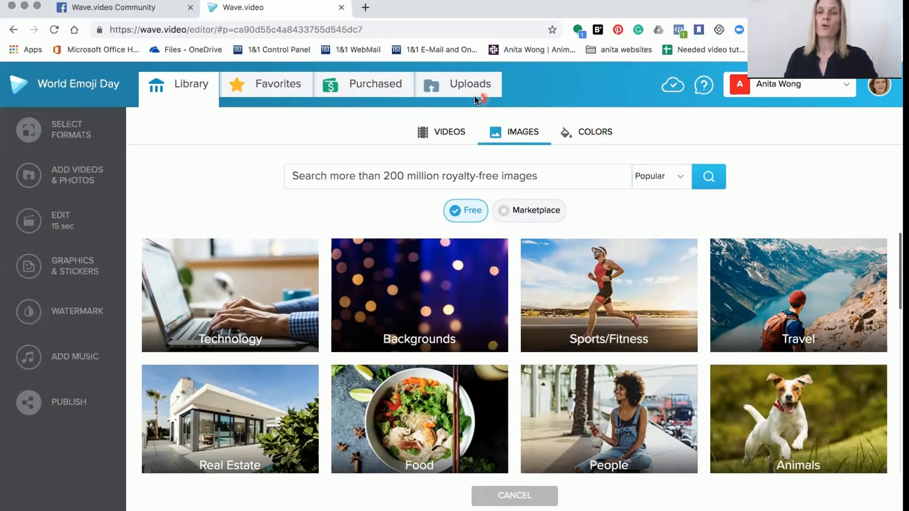
{"action": "left_click", "coordinate": [458, 86]}
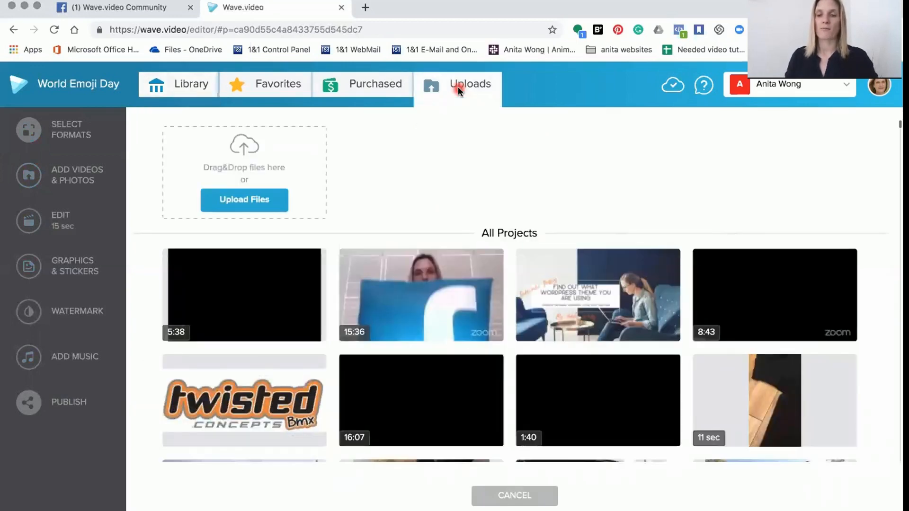
{"action": "left_click", "coordinate": [188, 83]}
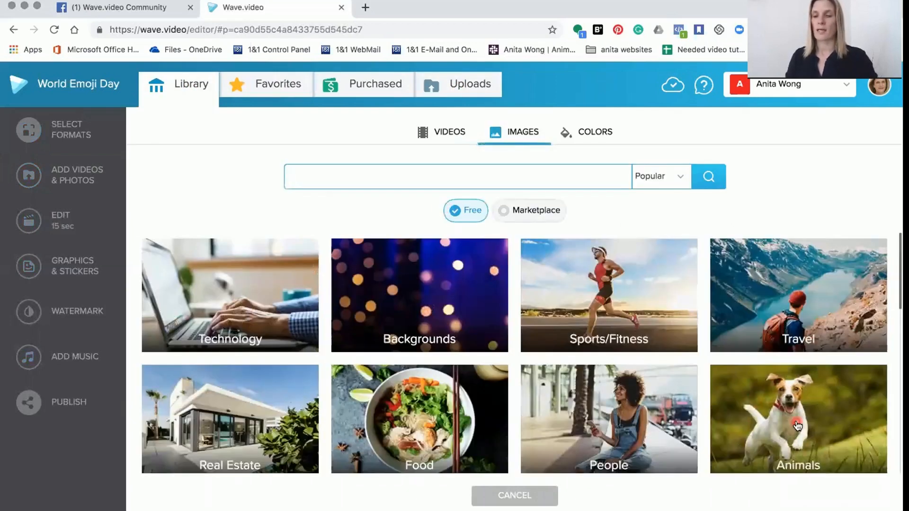
{"action": "left_click", "coordinate": [797, 426]}
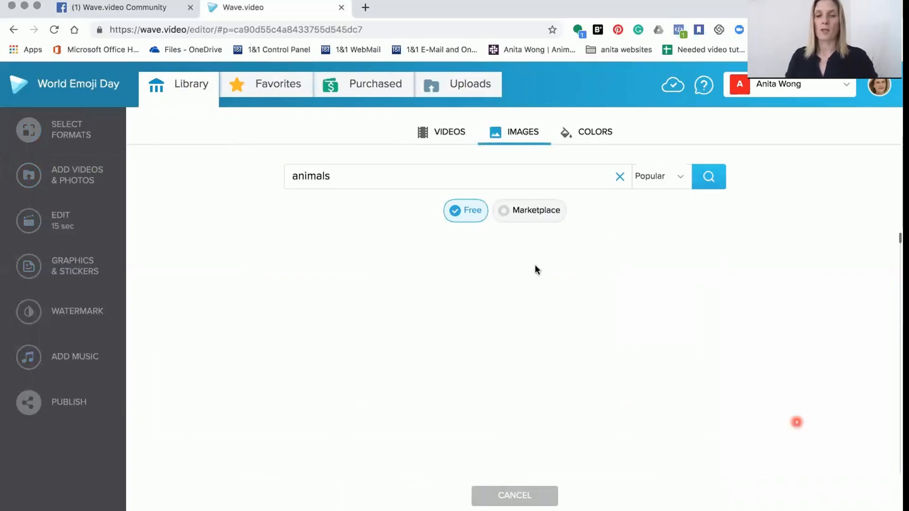
{"action": "left_click", "coordinate": [478, 229]}
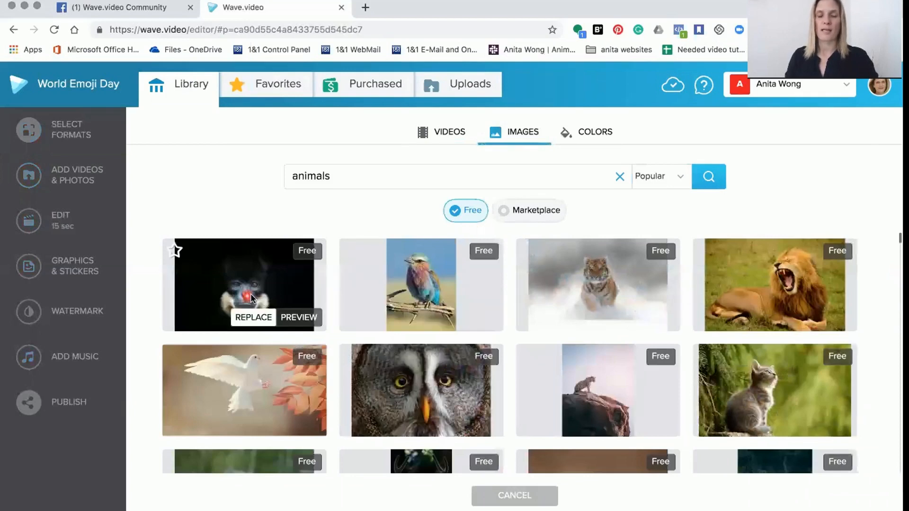
{"action": "left_click", "coordinate": [255, 316]}
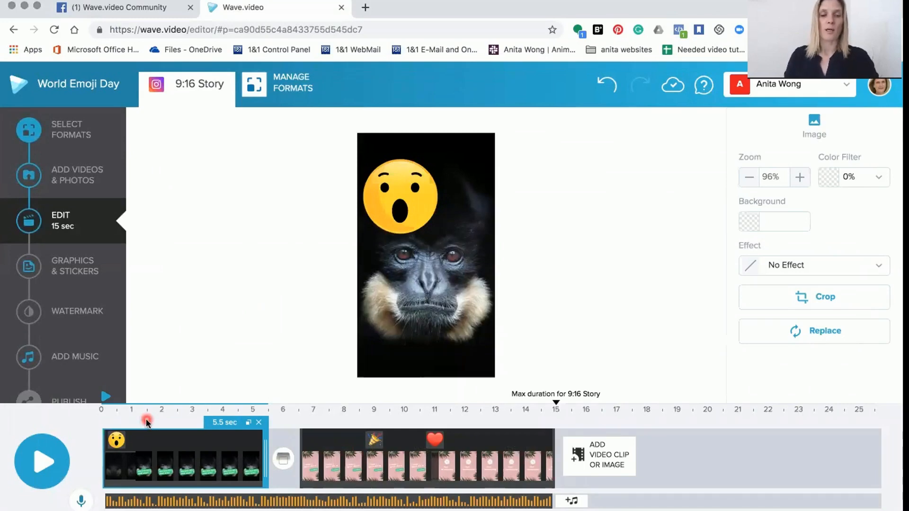
Step: Restyle the first clip's "what does this emoji mean?" text with the default white-letter, transparent-background style with yellow decoration
{"action": "left_click", "coordinate": [188, 444]}
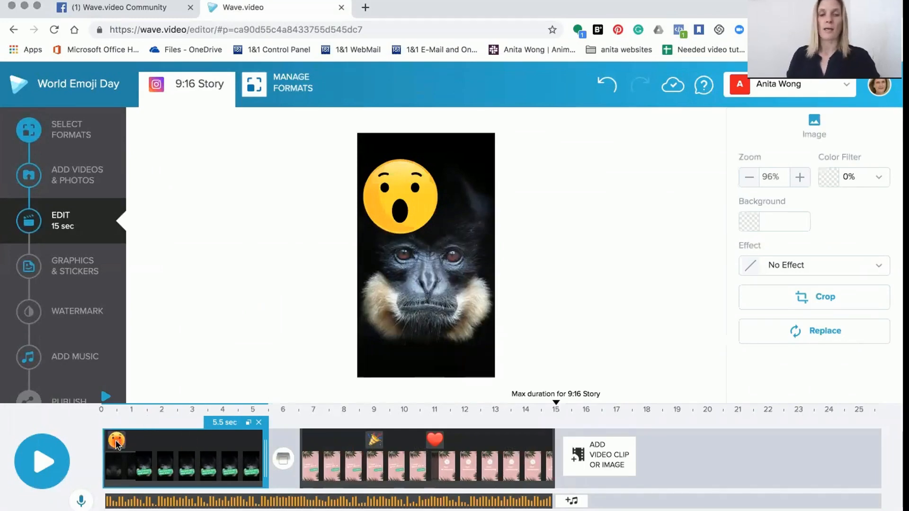
{"action": "left_click", "coordinate": [167, 474]}
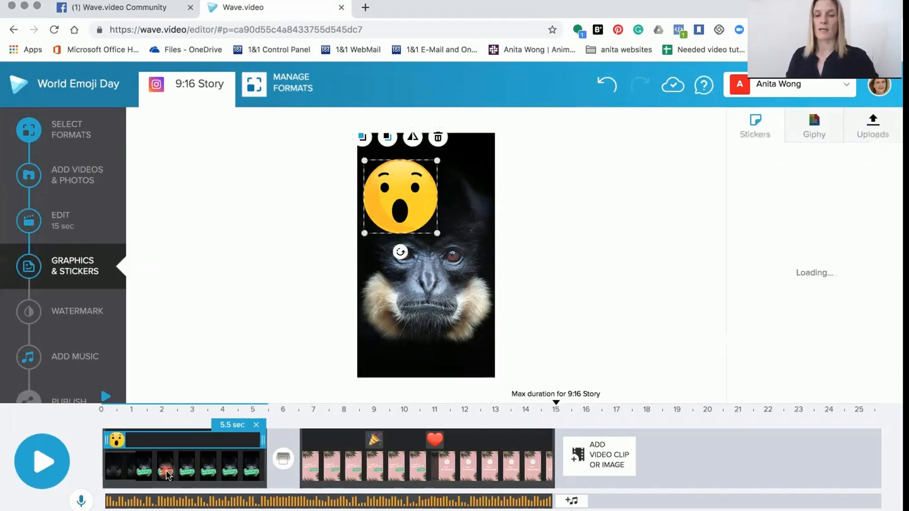
{"action": "left_click", "coordinate": [167, 474]}
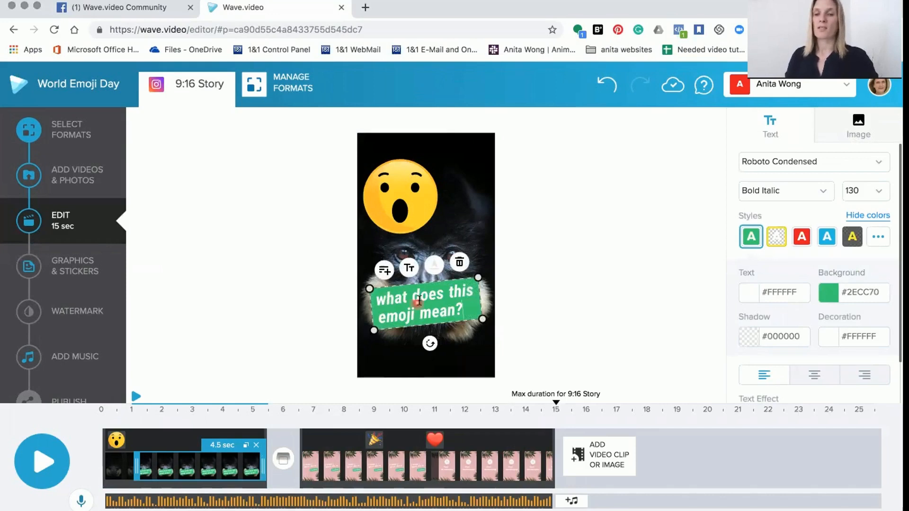
{"action": "left_click", "coordinate": [881, 240]}
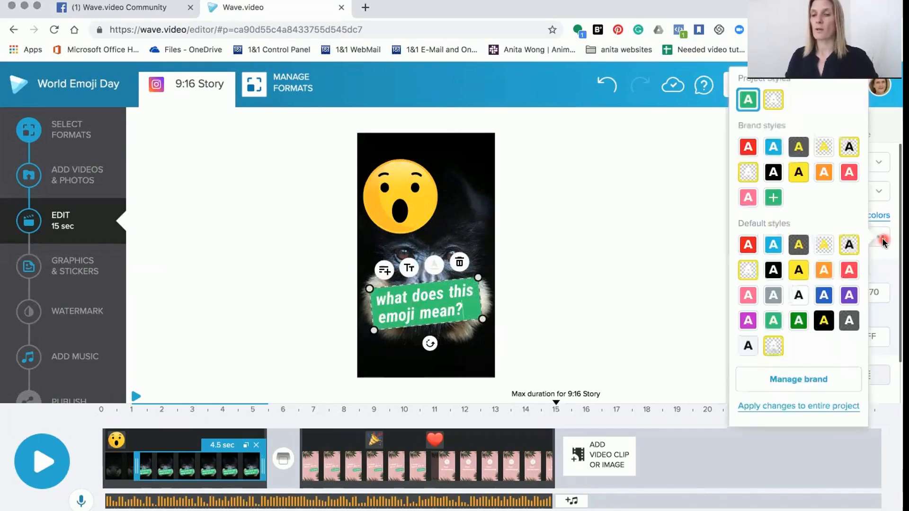
{"action": "left_click", "coordinate": [749, 176]}
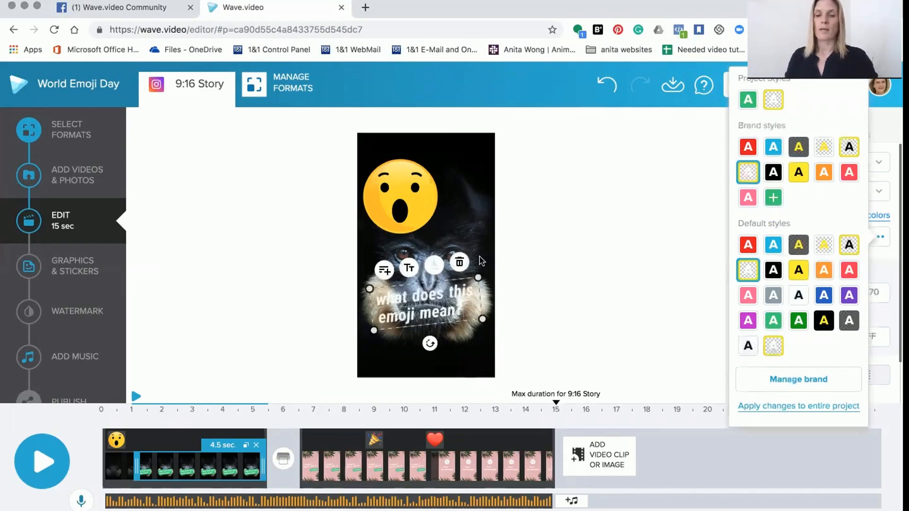
{"action": "left_click", "coordinate": [441, 311]}
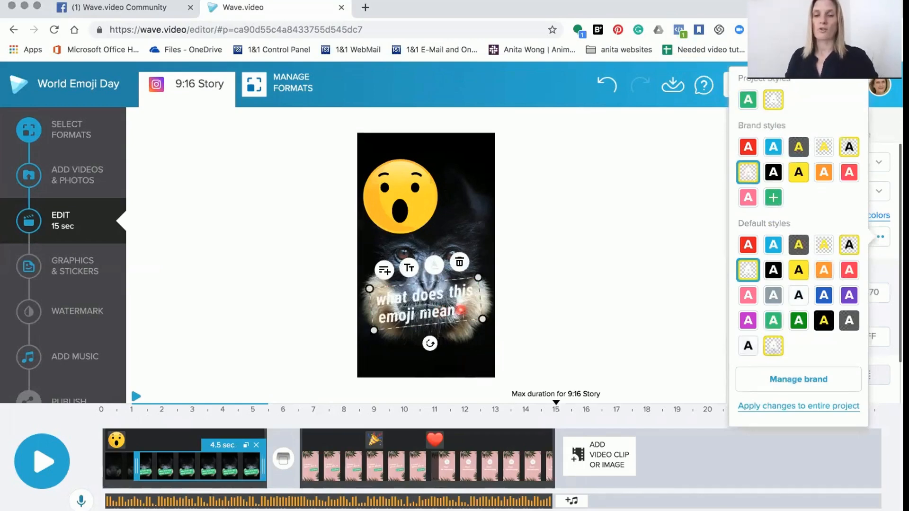
{"action": "left_click", "coordinate": [775, 339]}
{"action": "left_click", "coordinate": [635, 258]}
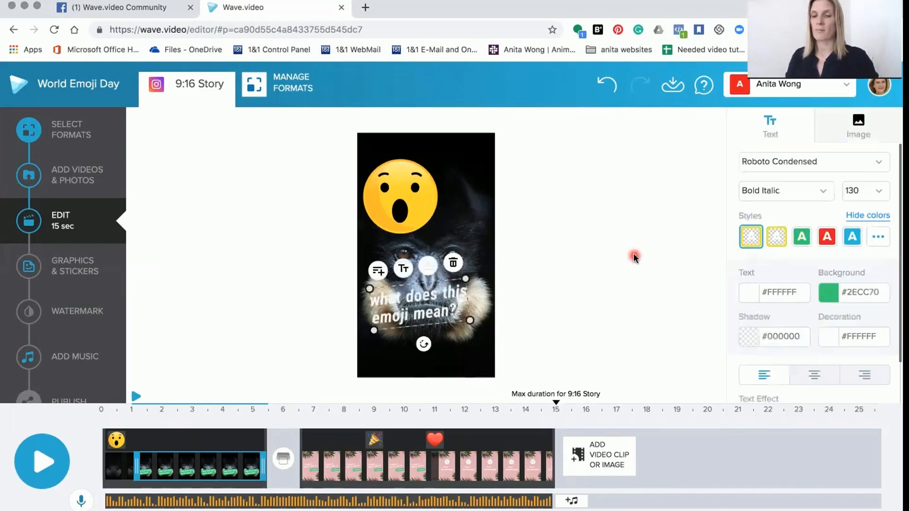
Step: Set the text effect of the first clip's caption to Swipe from right
{"action": "left_click", "coordinate": [785, 303]}
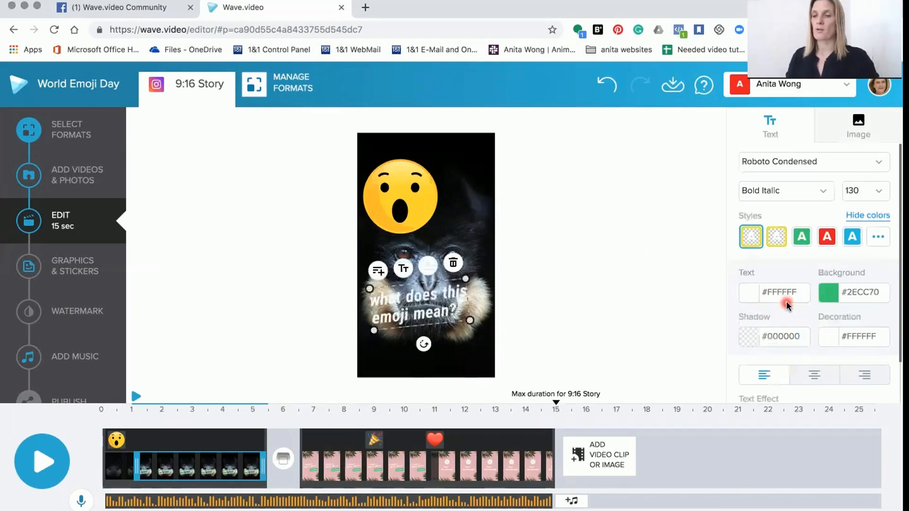
{"action": "scroll", "coordinate": [788, 306], "scroll_direction": "down", "scroll_amount": 2}
{"action": "left_click", "coordinate": [791, 376]}
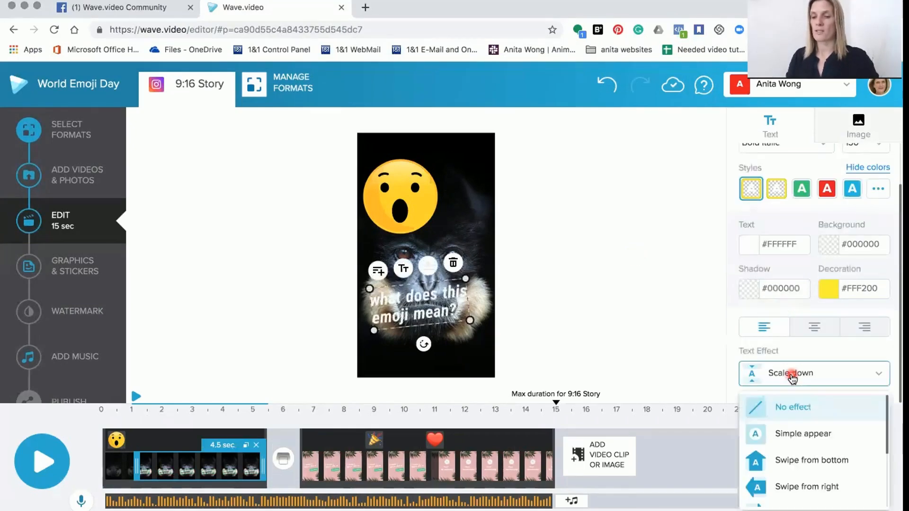
{"action": "left_click", "coordinate": [792, 485]}
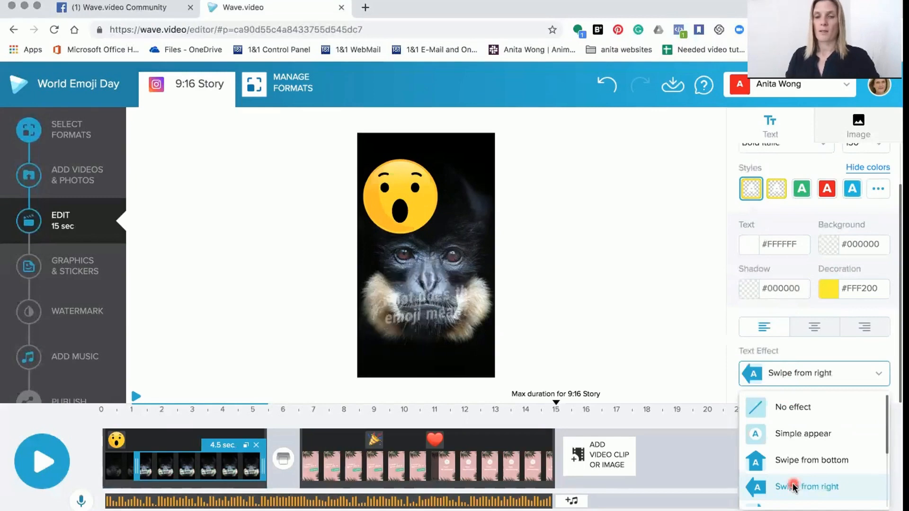
{"action": "left_click", "coordinate": [708, 372]}
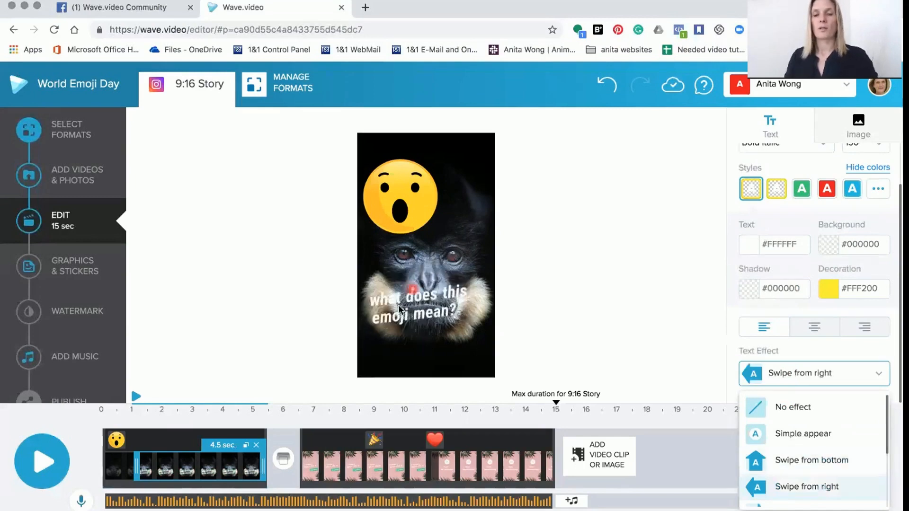
Step: Replace the first clip's caption with "Hello!" and move it to the upper right of the frame, beside the emoji
{"action": "left_click", "coordinate": [377, 304]}
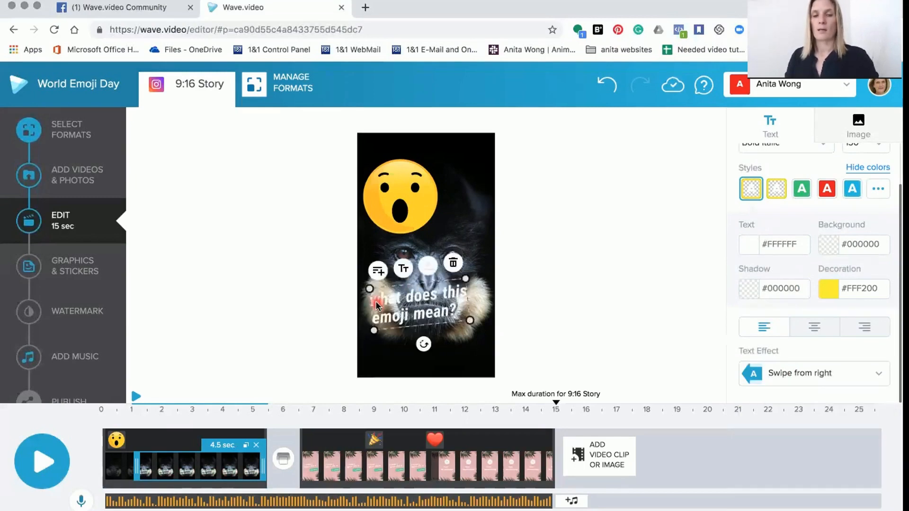
{"action": "mouse_move", "coordinate": [377, 304]}
{"action": "left_mouse_down"}
{"action": "mouse_move", "coordinate": [461, 310]}
{"action": "mouse_move", "coordinate": [372, 298]}
{"action": "left_mouse_up"}
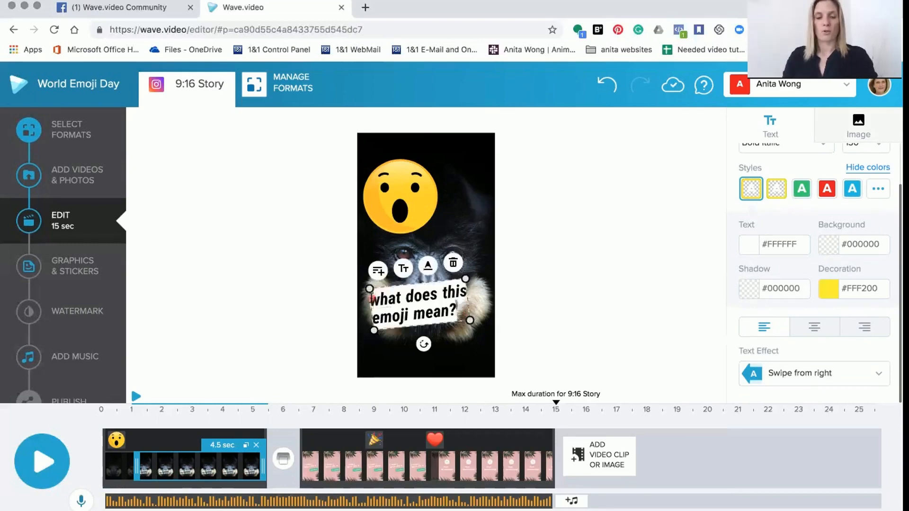
{"action": "type", "text": "Hel"}
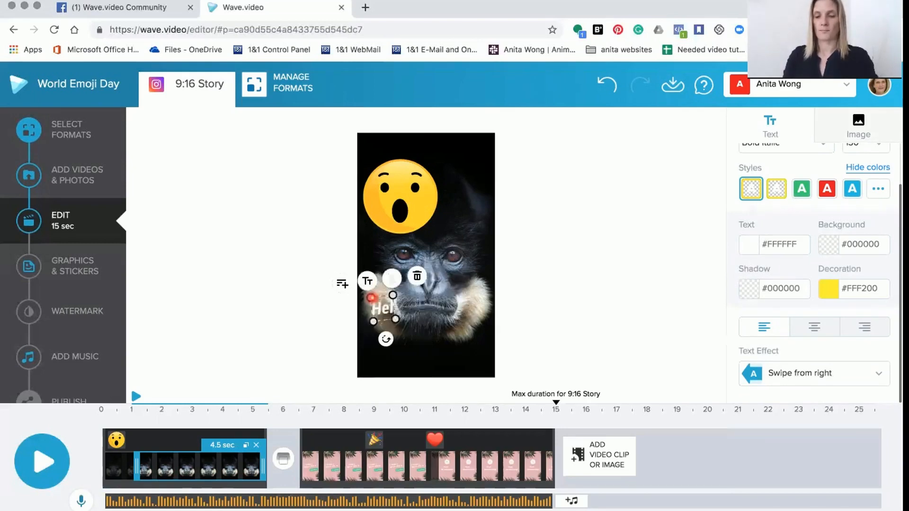
{"action": "type", "text": "lo!"}
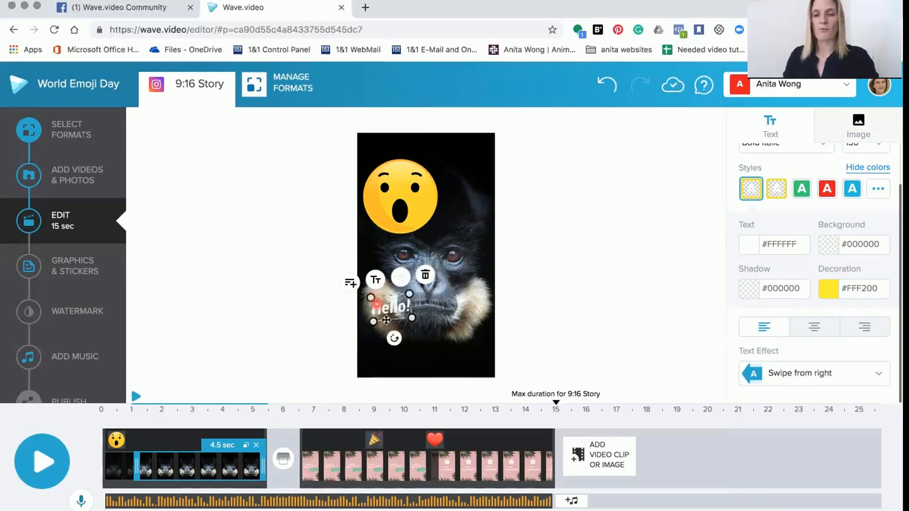
{"action": "left_click_drag", "start_coordinate": [369, 299], "coordinate": [452, 182]}
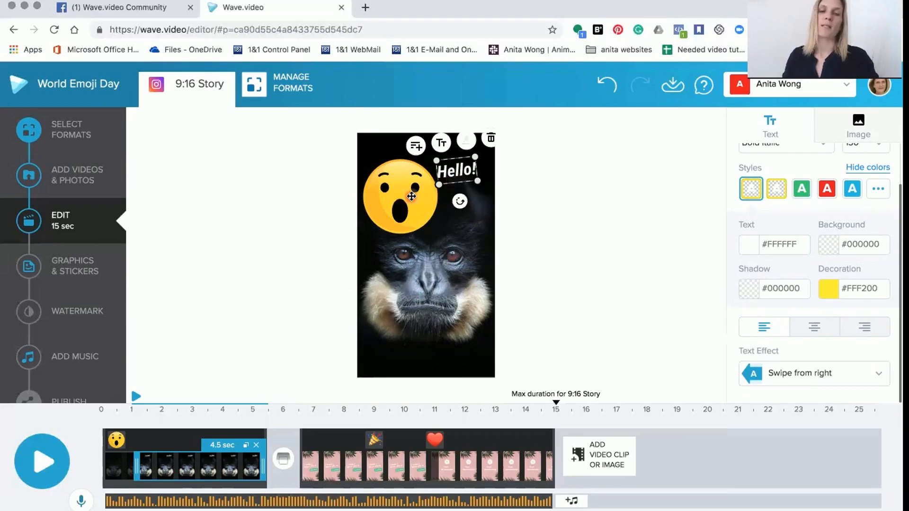
Step: Replace the surprised-face emoji with the Giphy "hello" waving-hand sticker found by searching "wave", enlarged and placed in the frame's upper left
{"action": "left_click", "coordinate": [409, 194]}
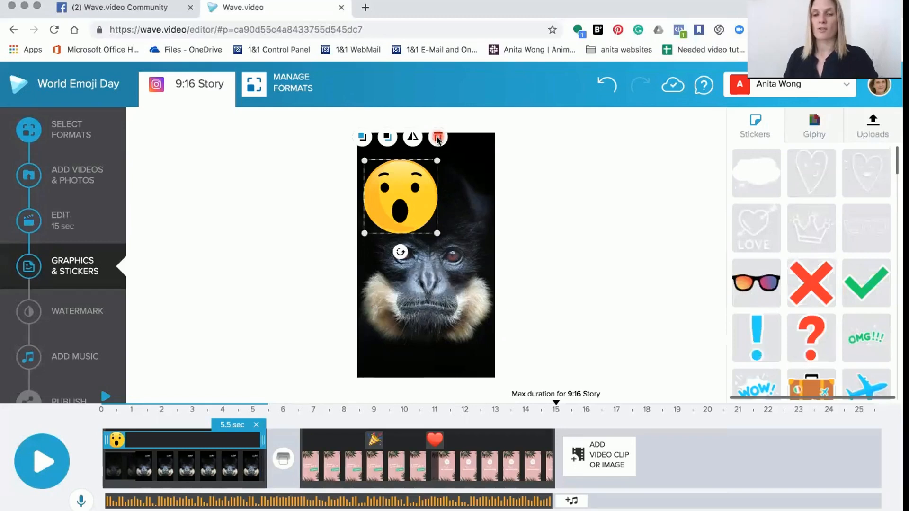
{"action": "left_click", "coordinate": [437, 138]}
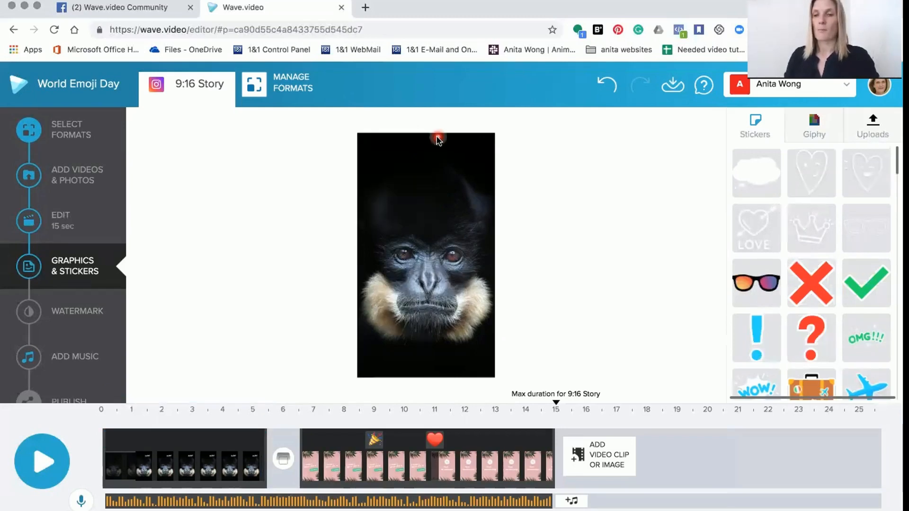
{"action": "left_click", "coordinate": [816, 125]}
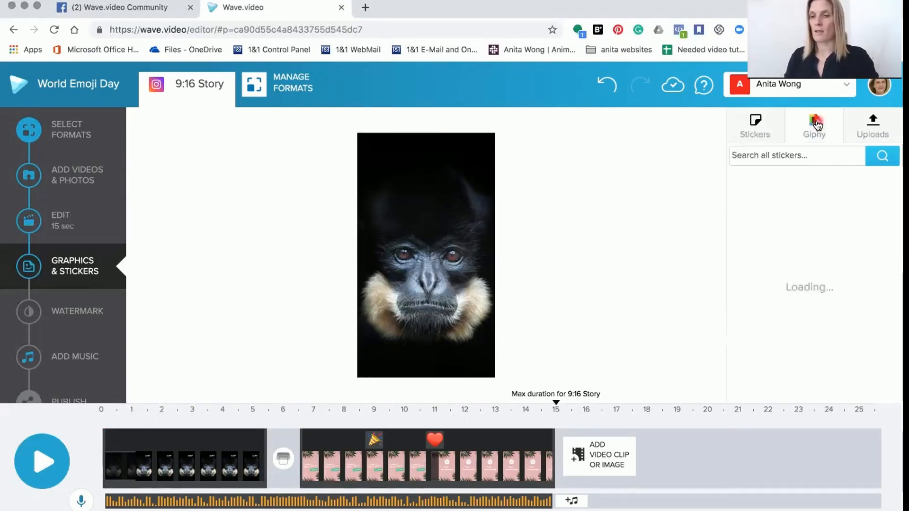
{"action": "left_click", "coordinate": [781, 157]}
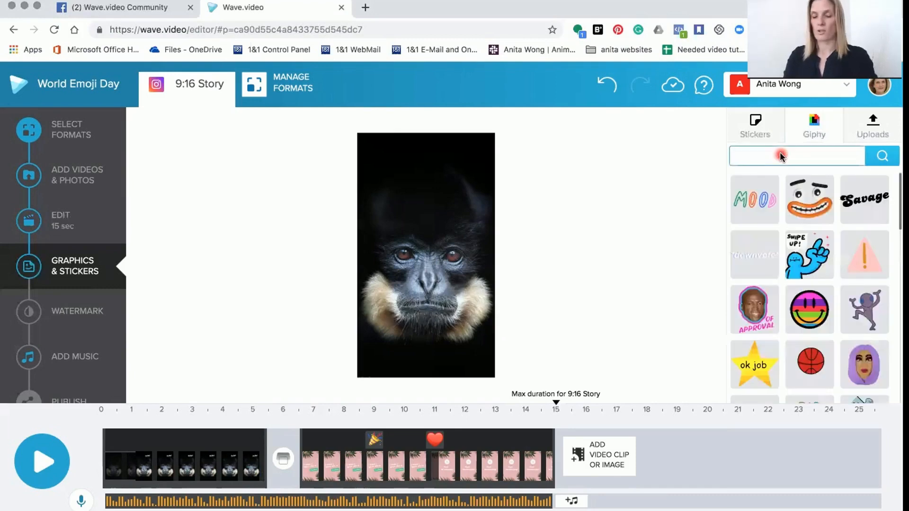
{"action": "type", "text": "wave"}
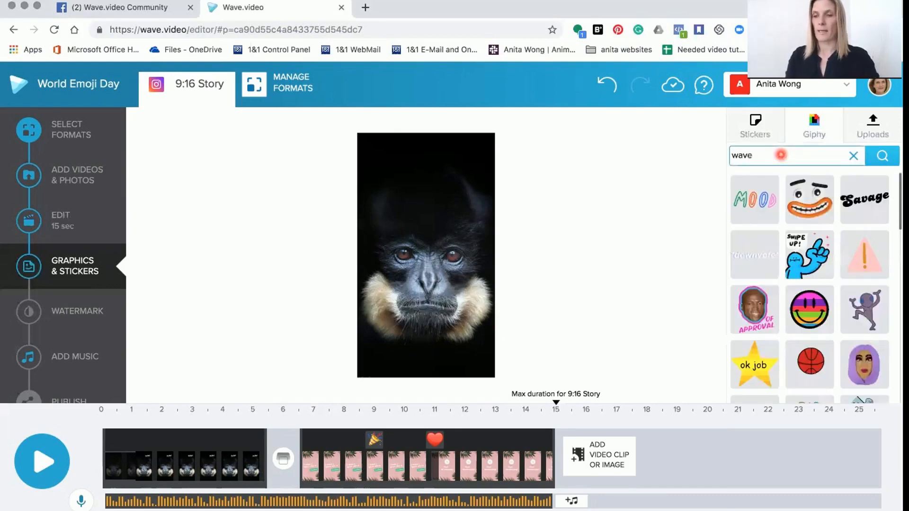
{"action": "key", "text": "Return"}
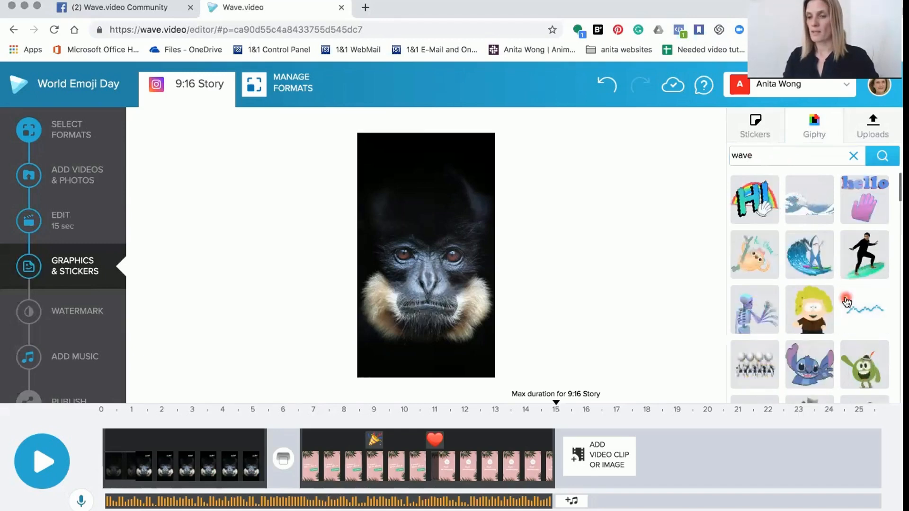
{"action": "left_click", "coordinate": [865, 204]}
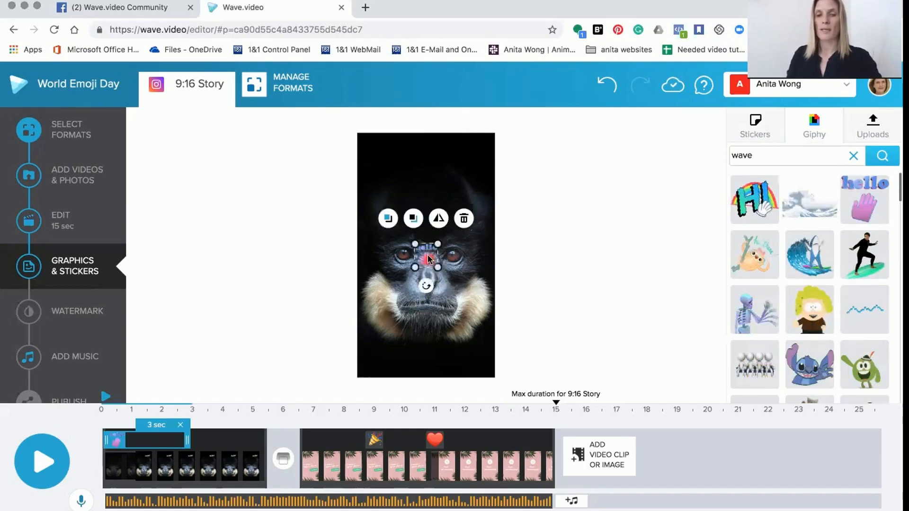
{"action": "left_click_drag", "start_coordinate": [427, 258], "coordinate": [422, 195]}
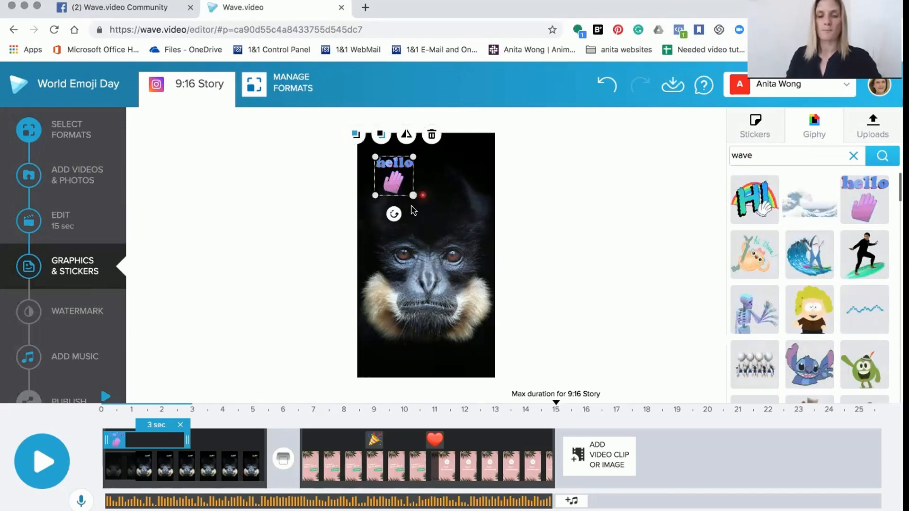
Step: Play the video to preview the first clip with its new sticker and text, then stop playback
{"action": "left_click", "coordinate": [42, 460]}
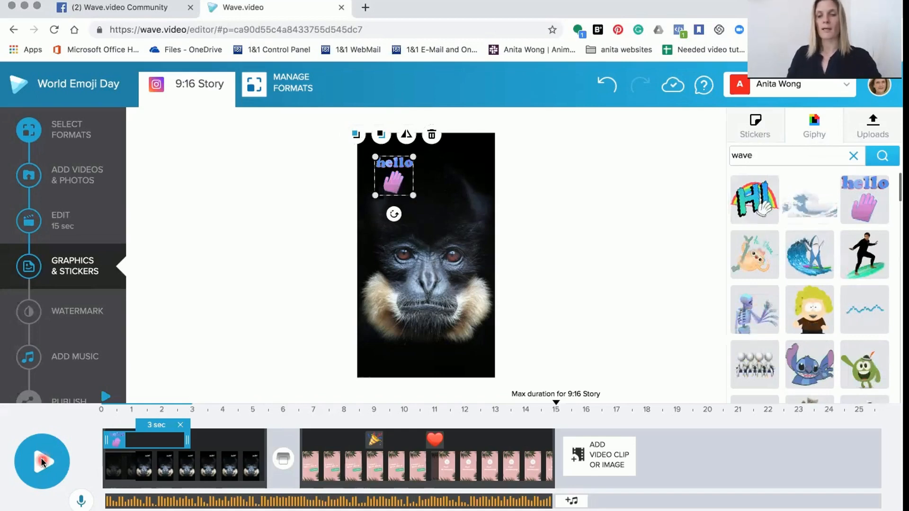
{"action": "left_click", "coordinate": [42, 461]}
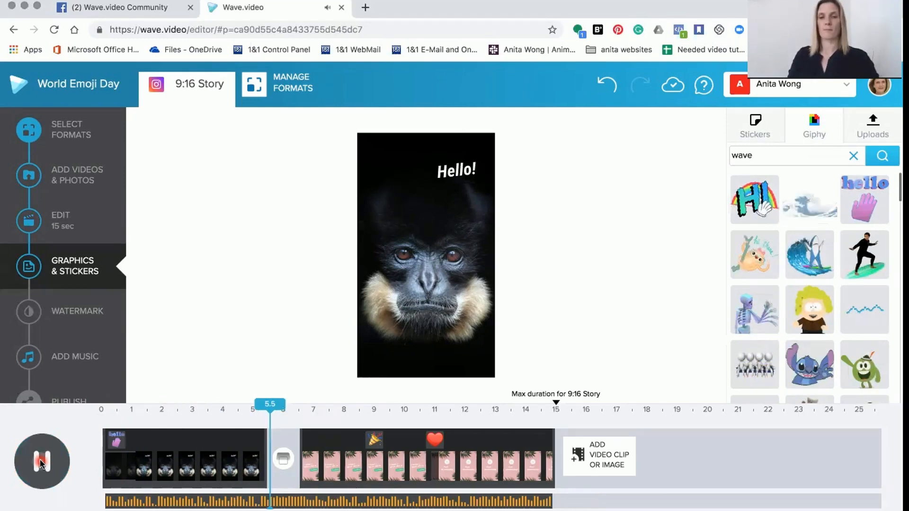
{"action": "left_click", "coordinate": [42, 462]}
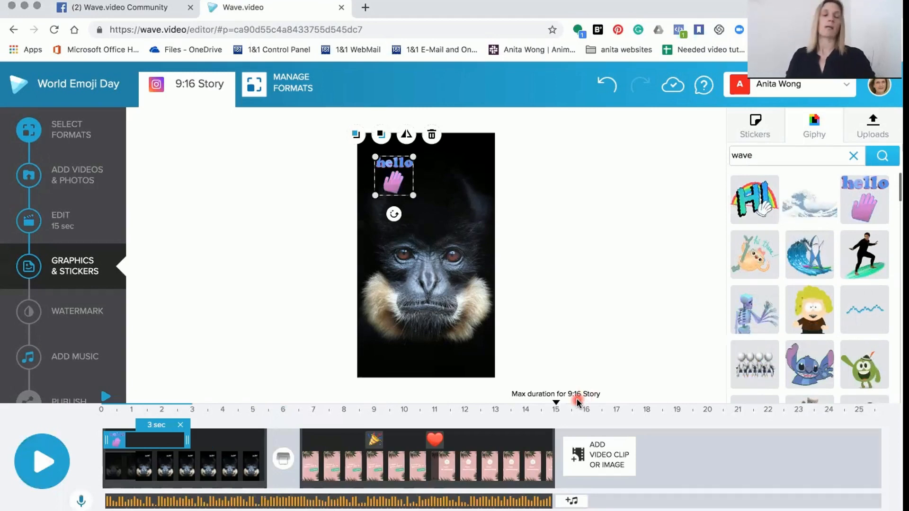
Step: Inspect the second clip's pink palm-leaf background image and its special-offer text block
{"action": "left_click", "coordinate": [532, 442]}
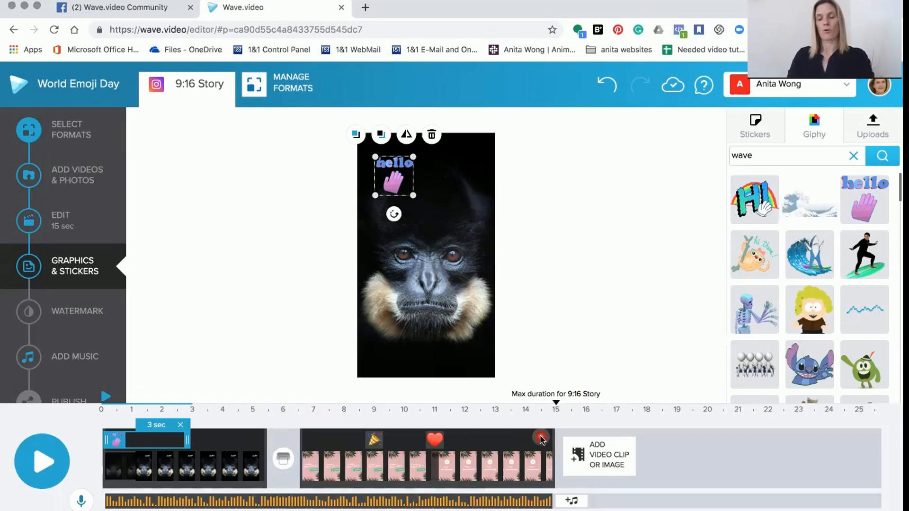
{"action": "left_click", "coordinate": [333, 444]}
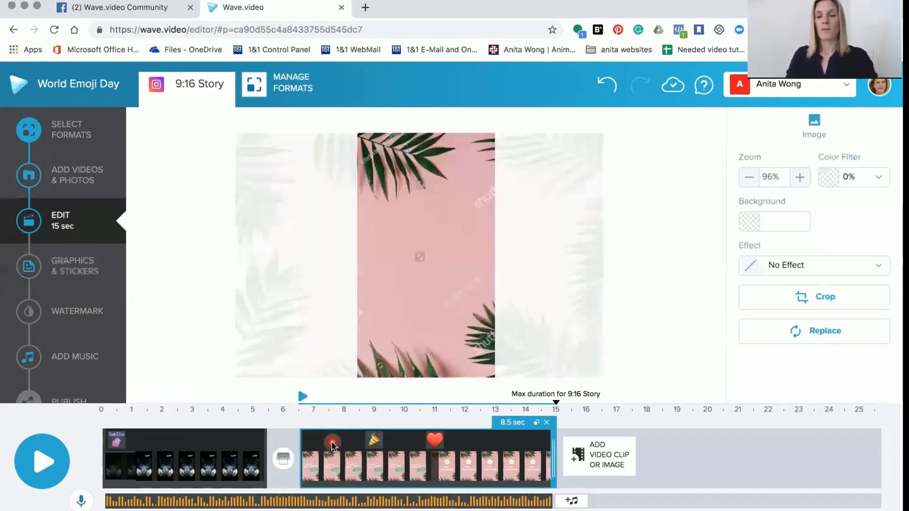
{"action": "left_click", "coordinate": [353, 472]}
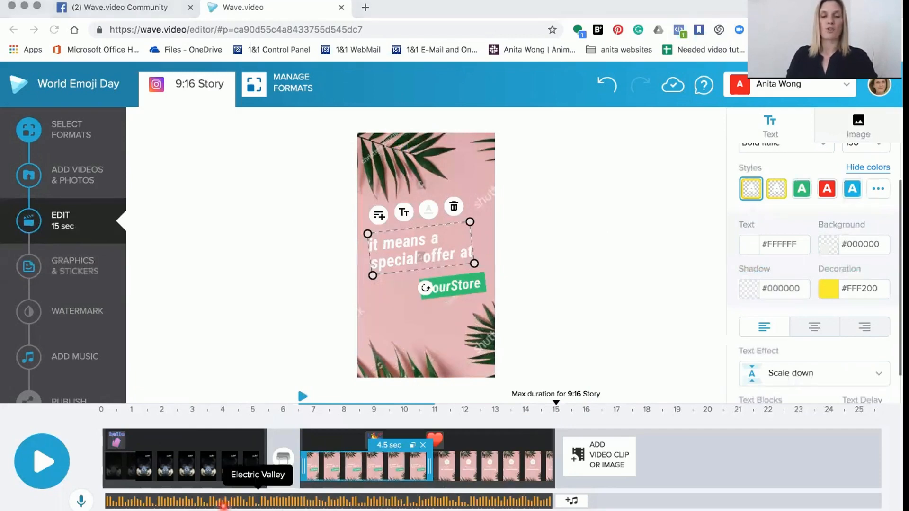
Step: Check the current music track's audio settings, then browse the World Music category in the music library
{"action": "left_click", "coordinate": [177, 502]}
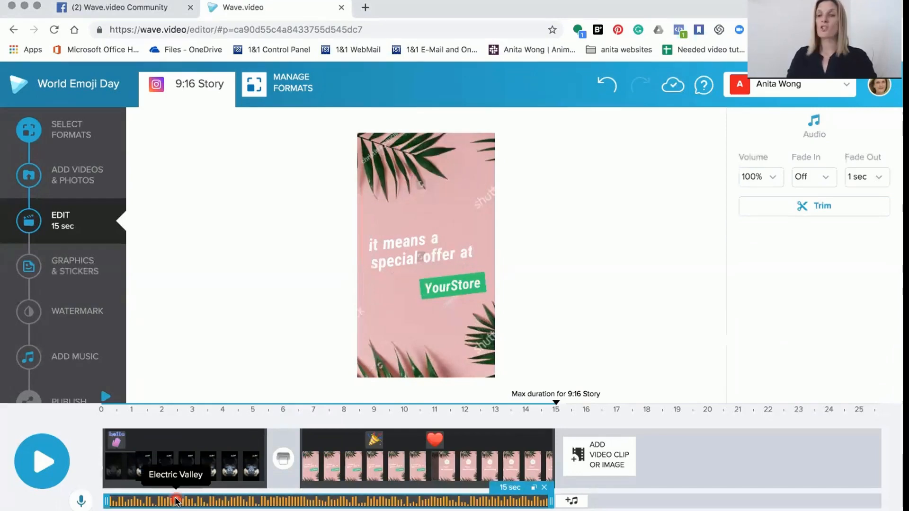
{"action": "left_click", "coordinate": [67, 356]}
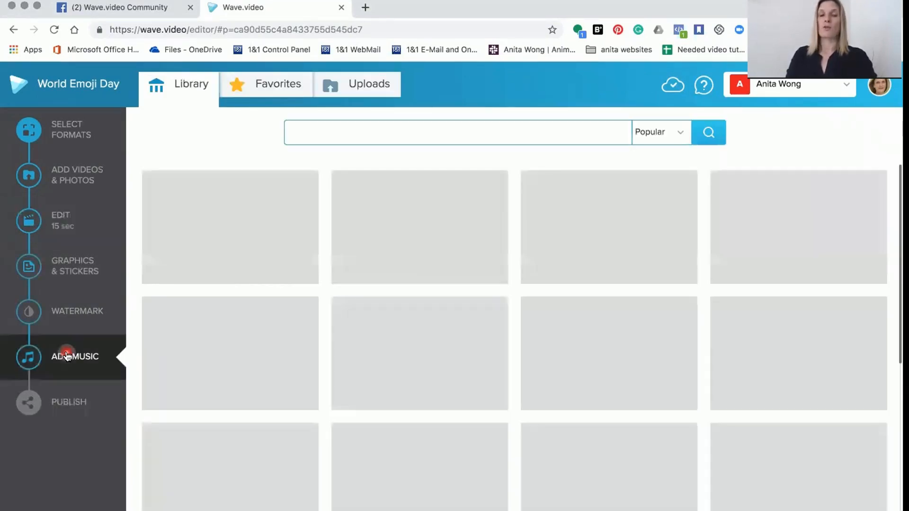
{"action": "left_click", "coordinate": [291, 289]}
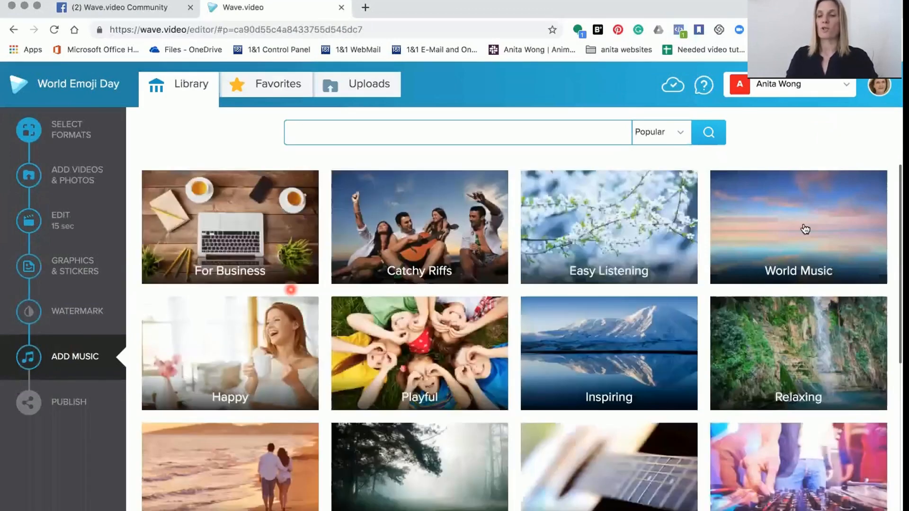
{"action": "left_click", "coordinate": [813, 238]}
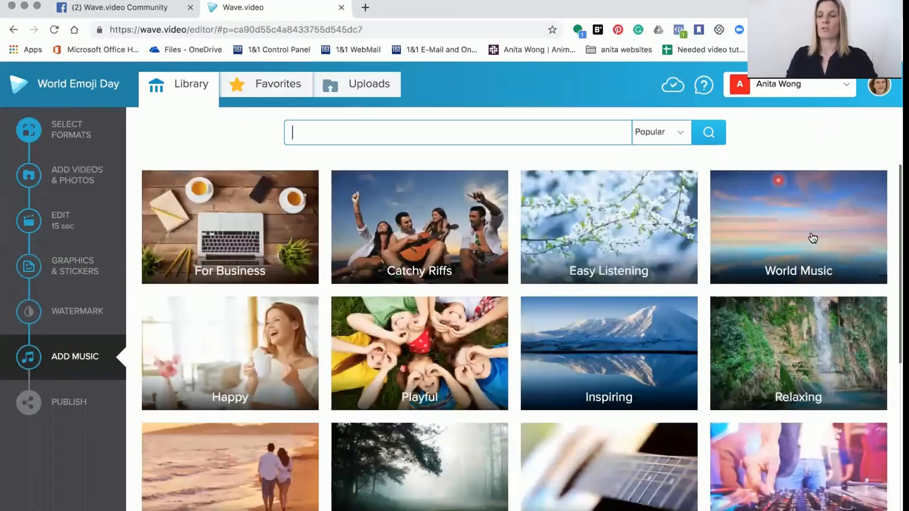
{"action": "left_click", "coordinate": [813, 238]}
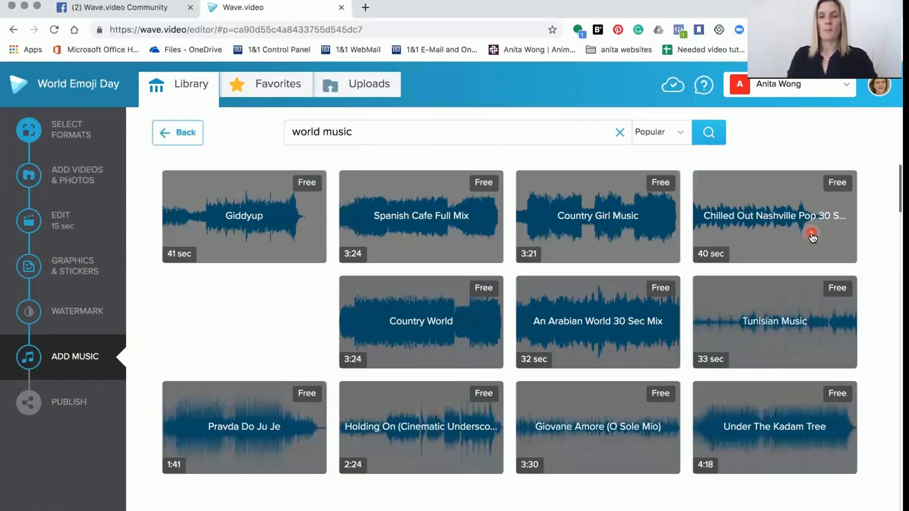
Step: Preview the free "Giddyup" track from the world music results and add it to the video
{"action": "left_click", "coordinate": [272, 211]}
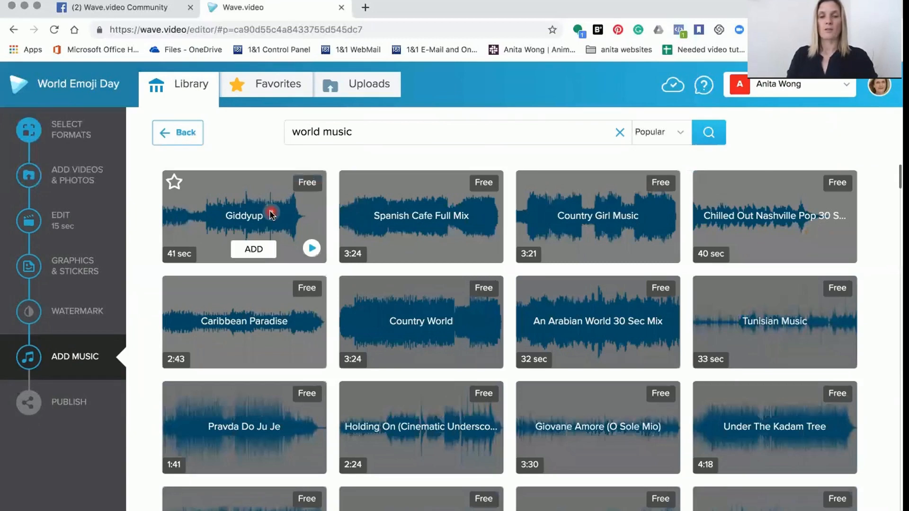
{"action": "left_click", "coordinate": [311, 248]}
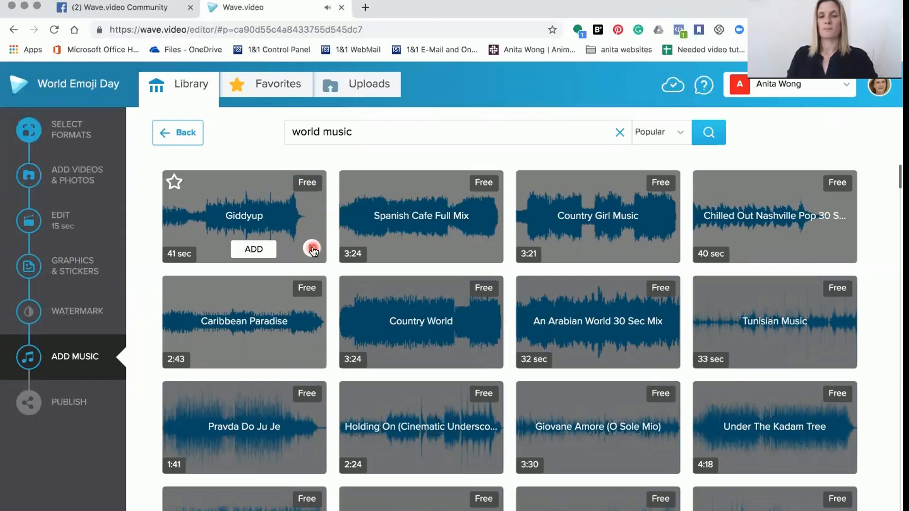
{"action": "left_click", "coordinate": [257, 249]}
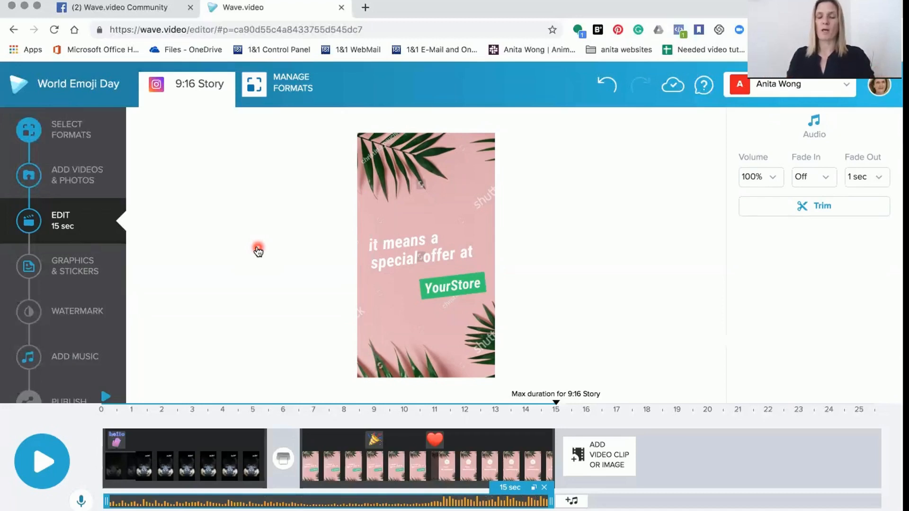
Step: Trim the music track to its 15-second section from 12.1 to 27.1 sec, previewing the selection before applying it
{"action": "left_click", "coordinate": [351, 502]}
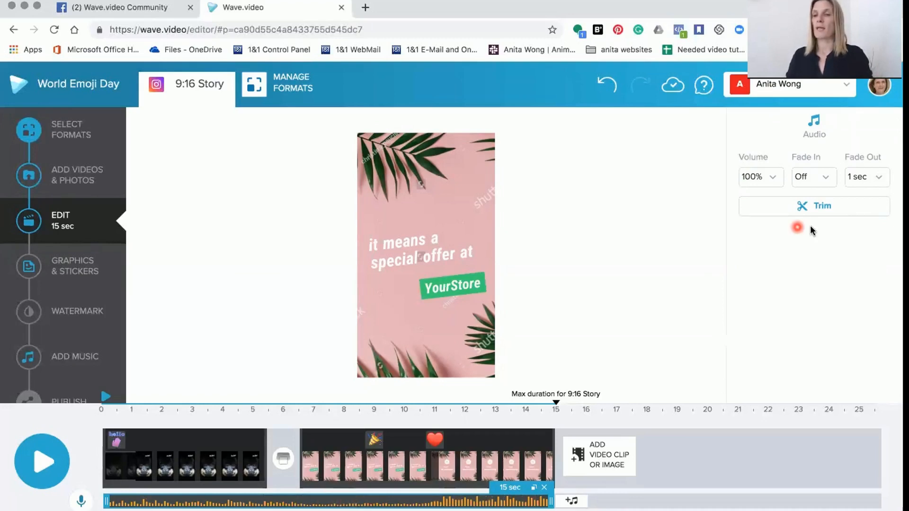
{"action": "left_click", "coordinate": [817, 212]}
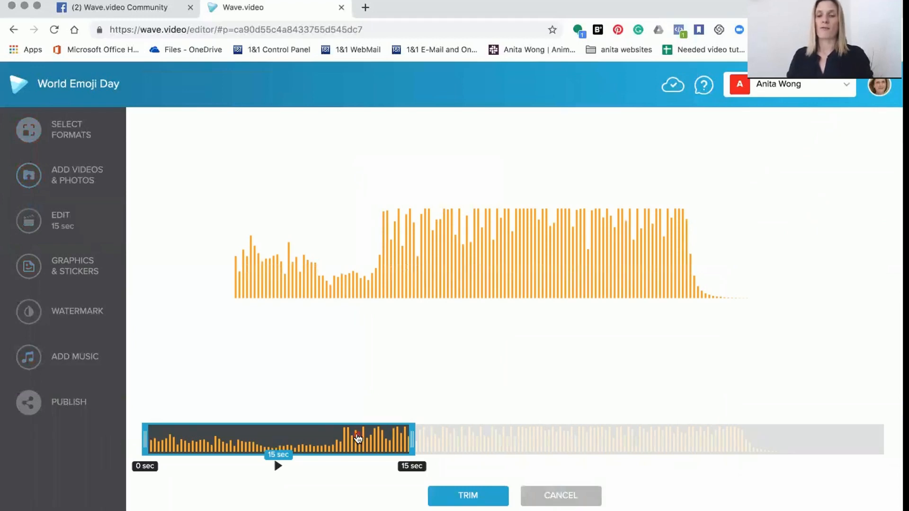
{"action": "left_click_drag", "start_coordinate": [358, 439], "coordinate": [574, 428]}
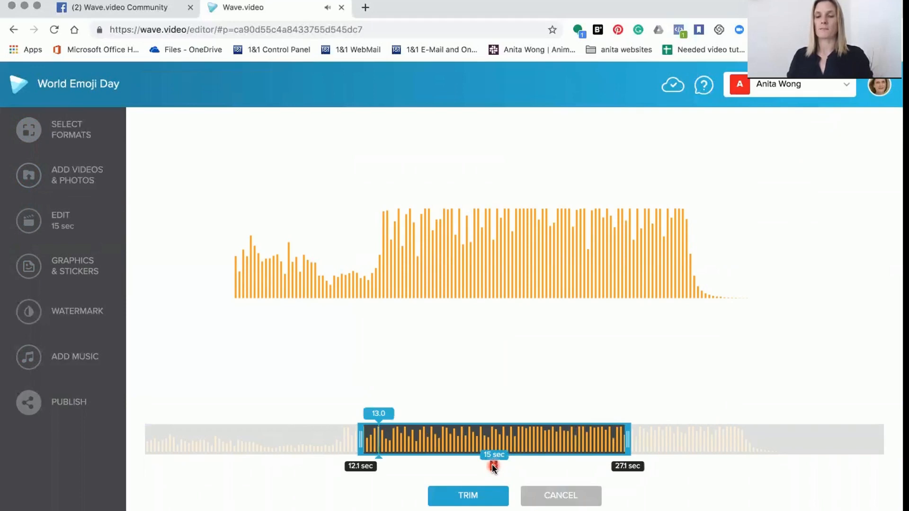
{"action": "left_click", "coordinate": [492, 466]}
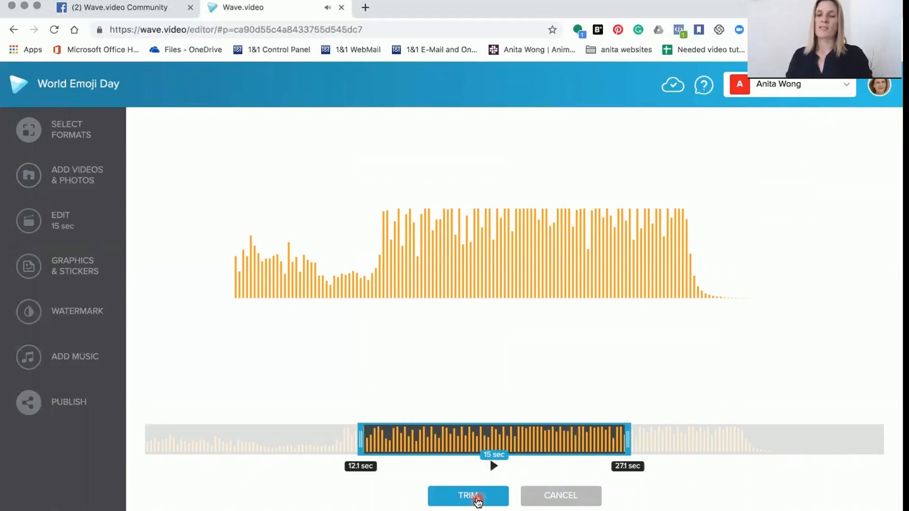
{"action": "left_click", "coordinate": [477, 497]}
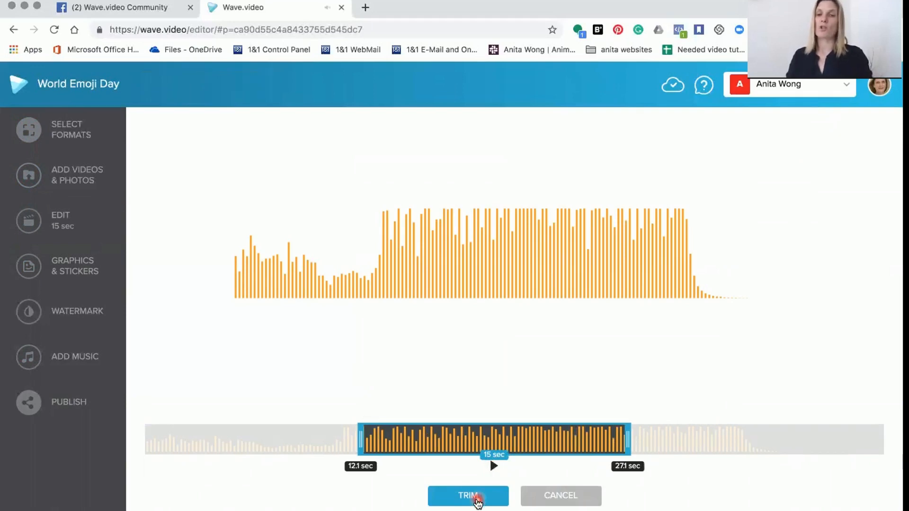
{"action": "left_click", "coordinate": [640, 254]}
Step: Lower the music track's volume to 13%
{"action": "left_click", "coordinate": [772, 182]}
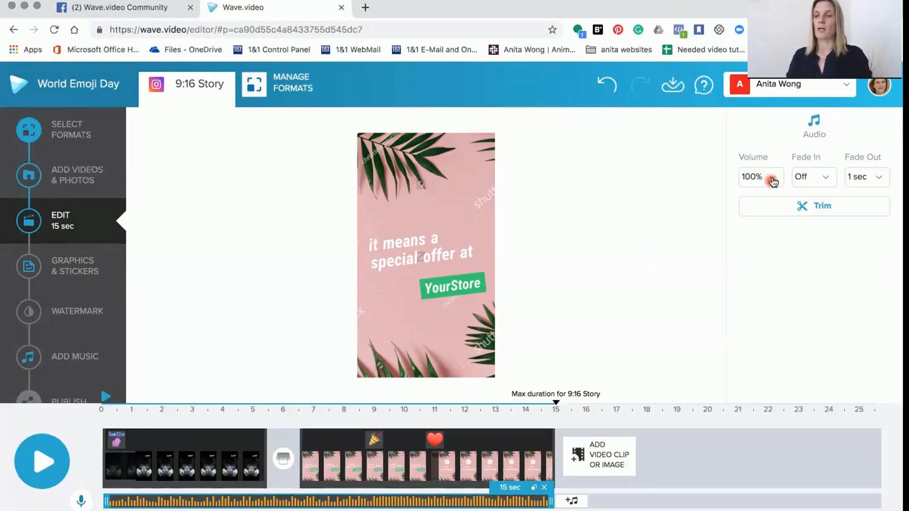
{"action": "left_click_drag", "start_coordinate": [769, 207], "coordinate": [665, 209]}
{"action": "left_click", "coordinate": [670, 209]}
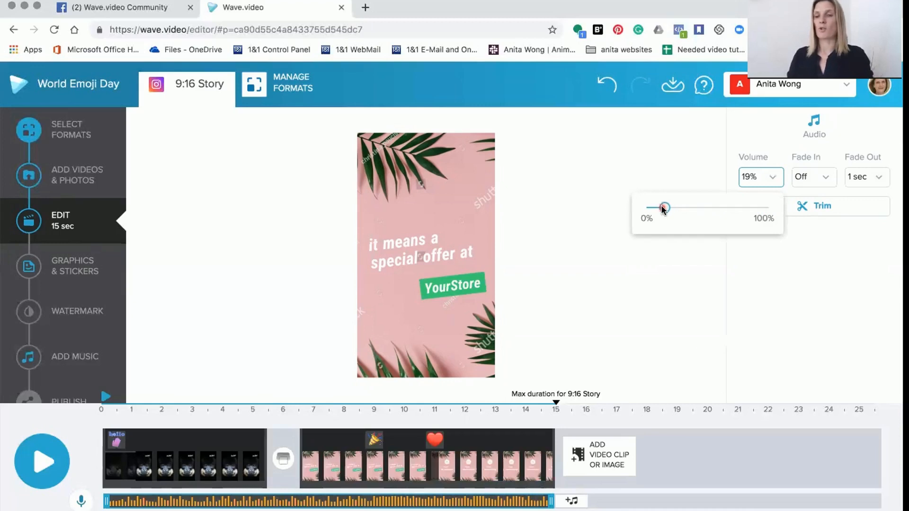
{"action": "left_click", "coordinate": [661, 208]}
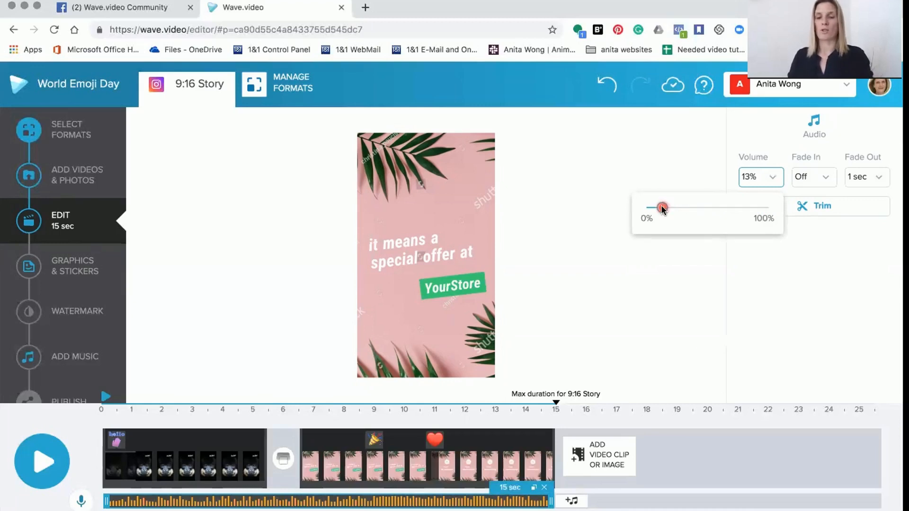
{"action": "left_click", "coordinate": [298, 382]}
{"action": "left_click", "coordinate": [38, 459]}
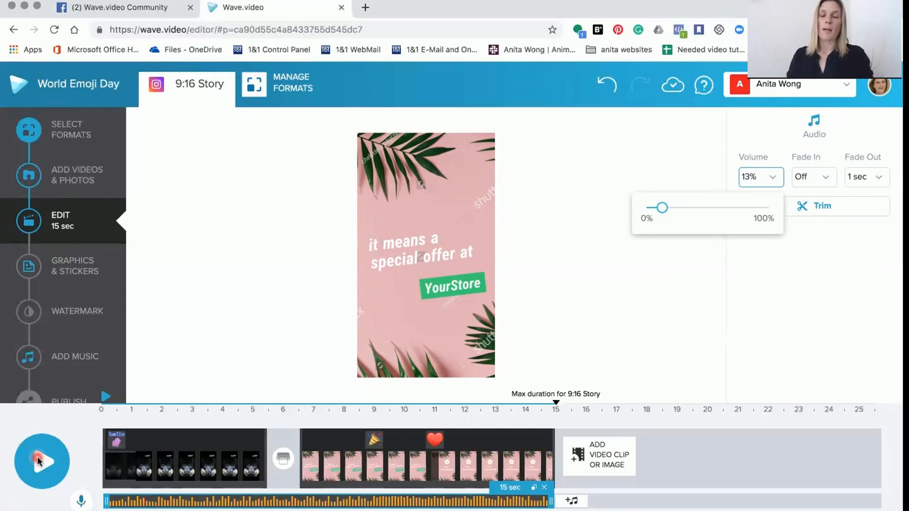
{"action": "left_click", "coordinate": [589, 307]}
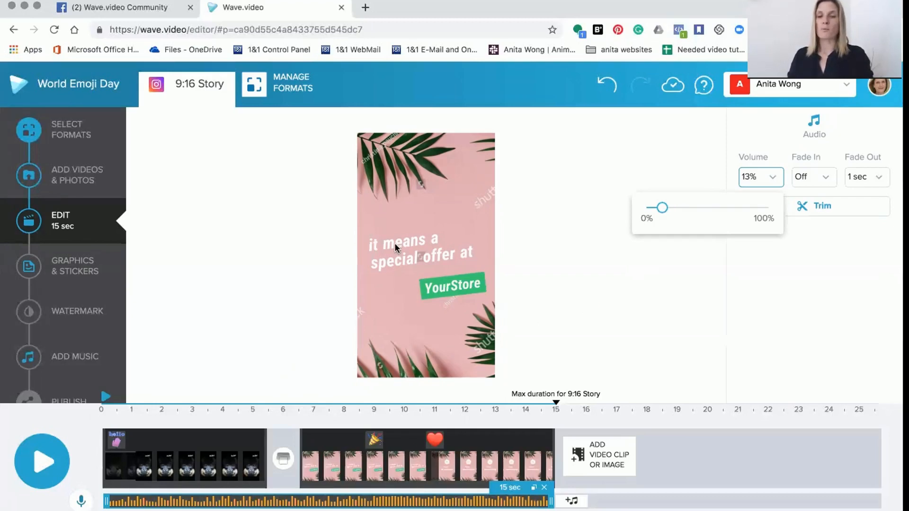
{"action": "left_click", "coordinate": [104, 381]}
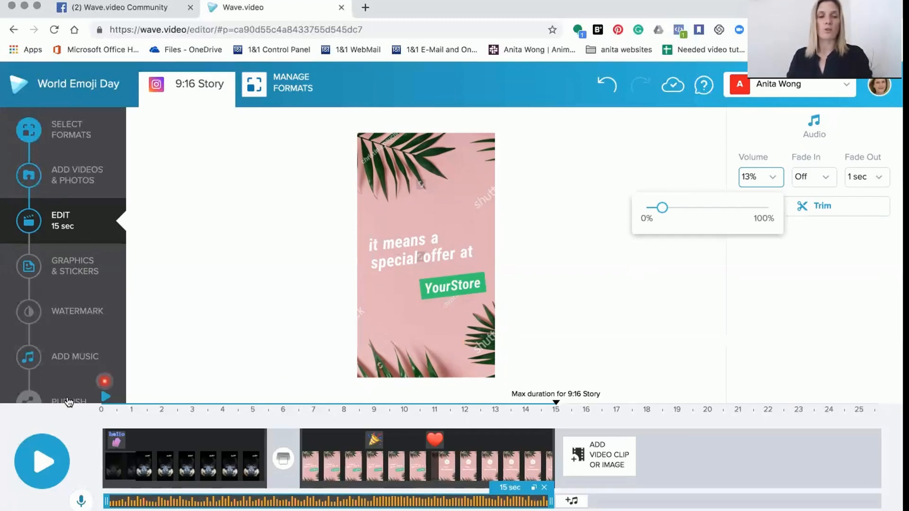
Step: Review the publishing and sharing options, then open the video's download page to check the cart
{"action": "left_click", "coordinate": [68, 400]}
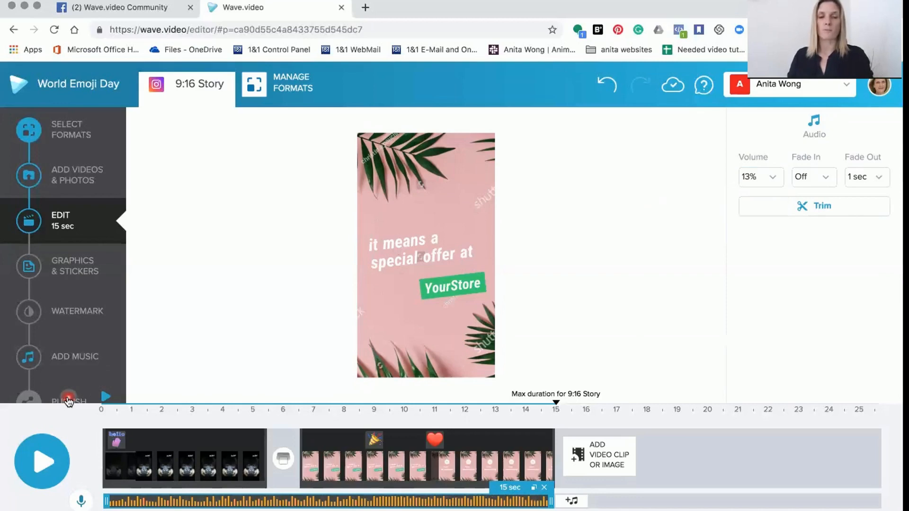
{"action": "left_click", "coordinate": [66, 402]}
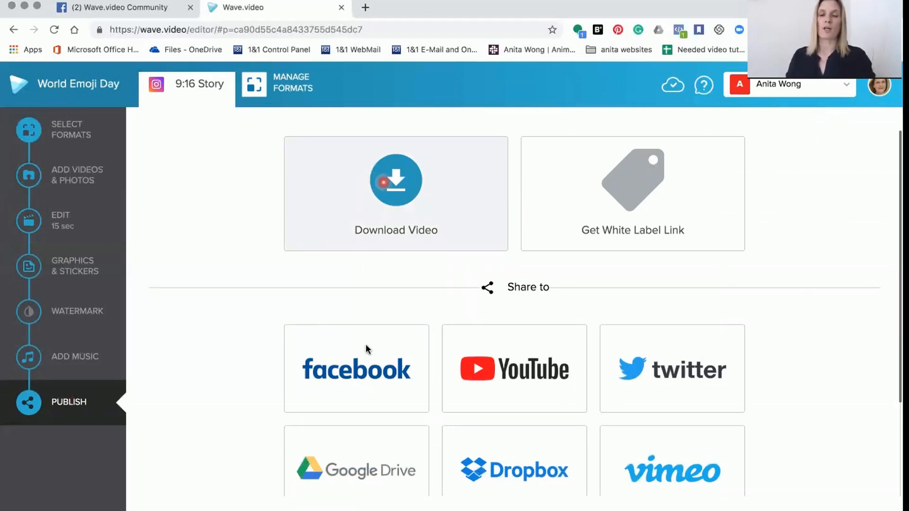
{"action": "left_click", "coordinate": [349, 371]}
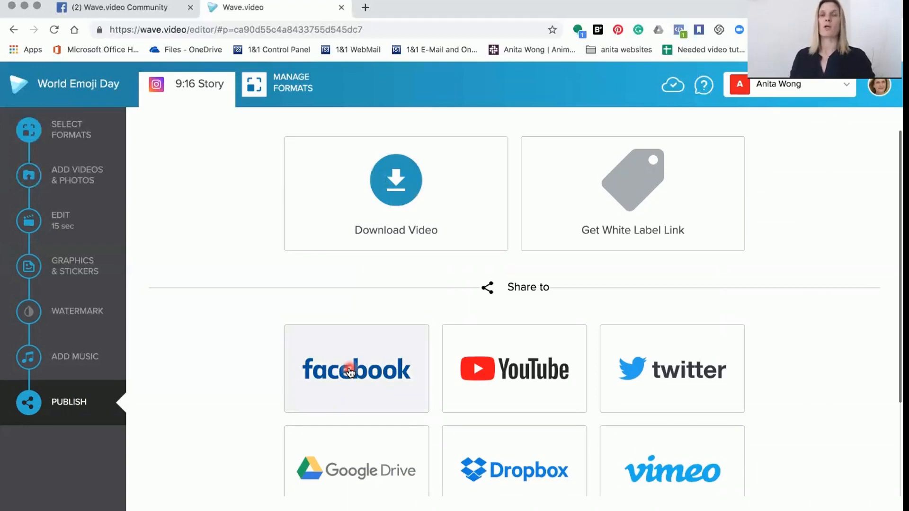
{"action": "left_click", "coordinate": [363, 203]}
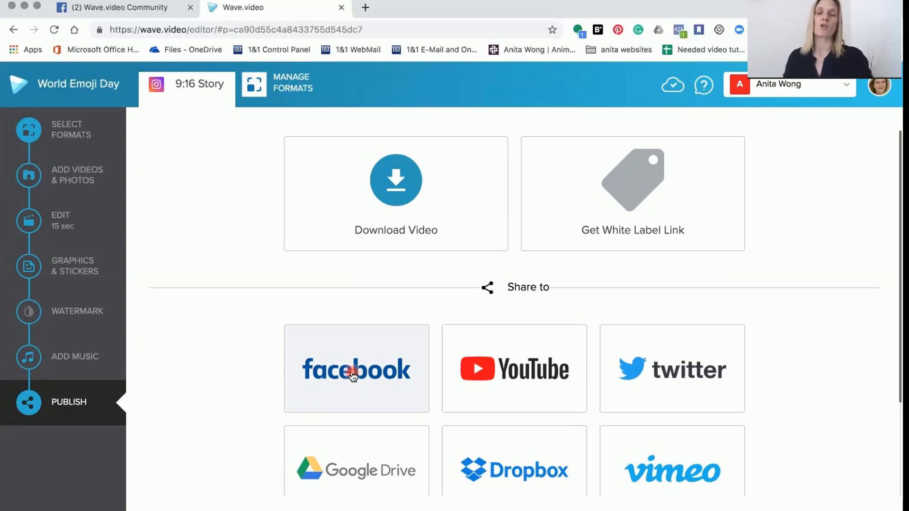
{"action": "left_click", "coordinate": [399, 202]}
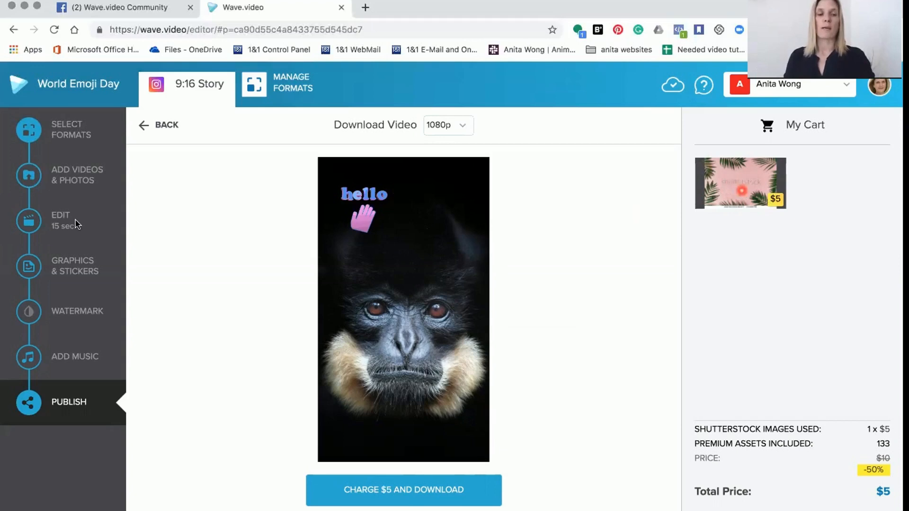
Step: Replace the second clip's pink palm-leaf background with the free white dove image from the "animals" results
{"action": "left_click", "coordinate": [60, 224]}
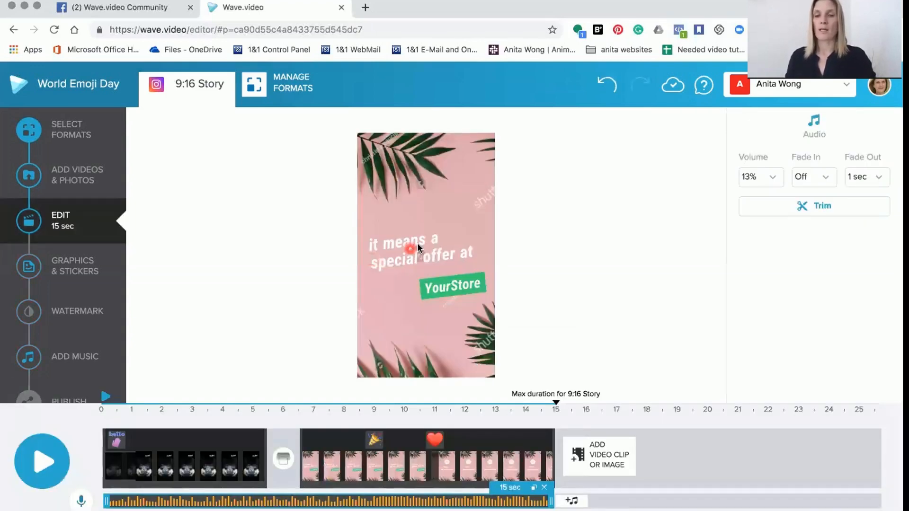
{"action": "left_click", "coordinate": [410, 171]}
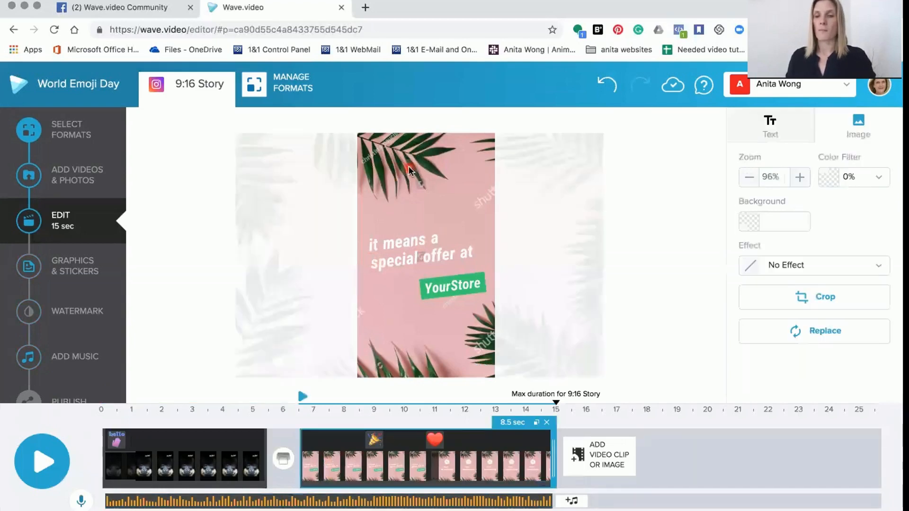
{"action": "left_click", "coordinate": [814, 333]}
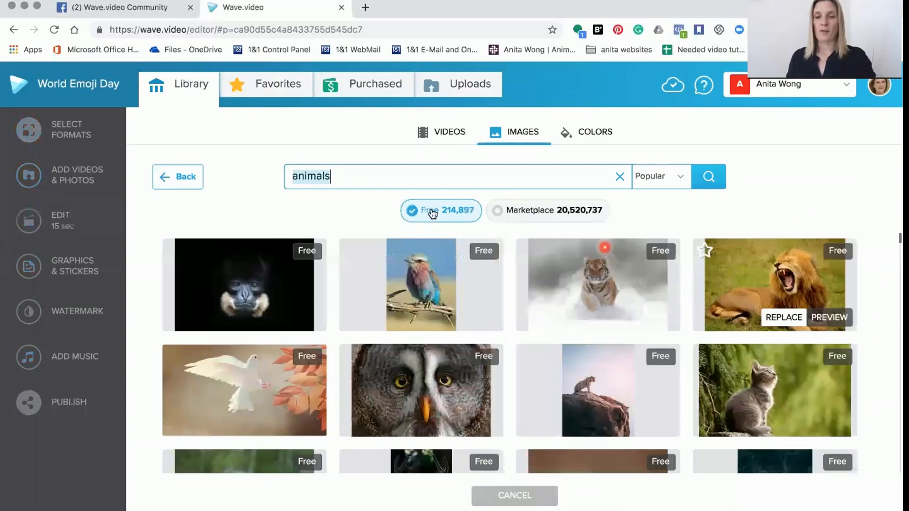
{"action": "mouse_move", "coordinate": [264, 384]}
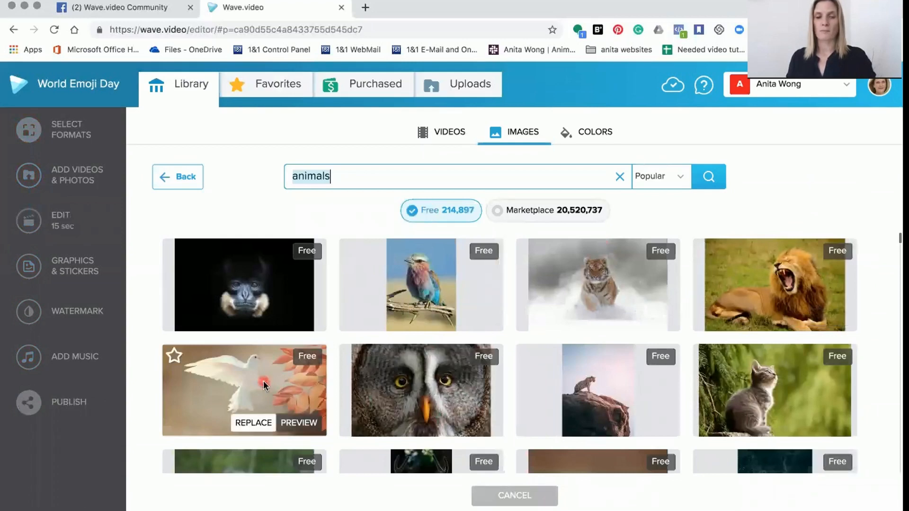
{"action": "left_click", "coordinate": [254, 423]}
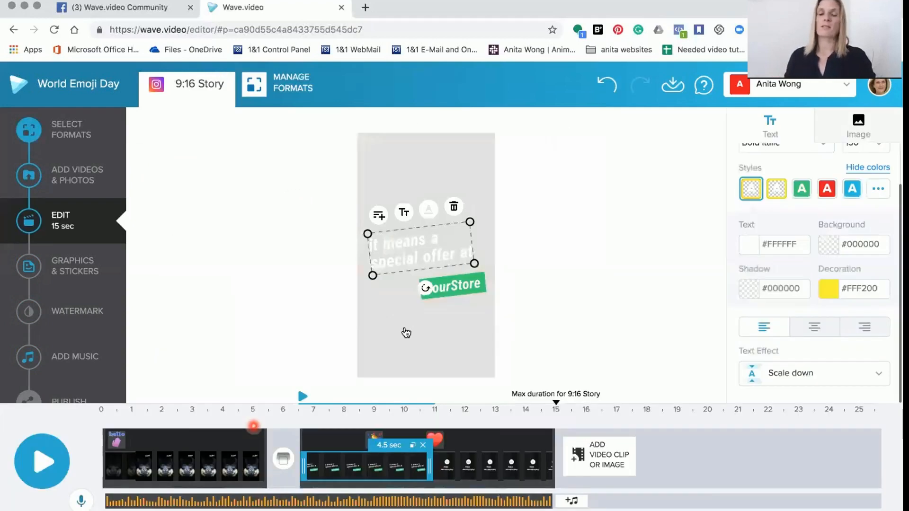
{"action": "left_click", "coordinate": [405, 330]}
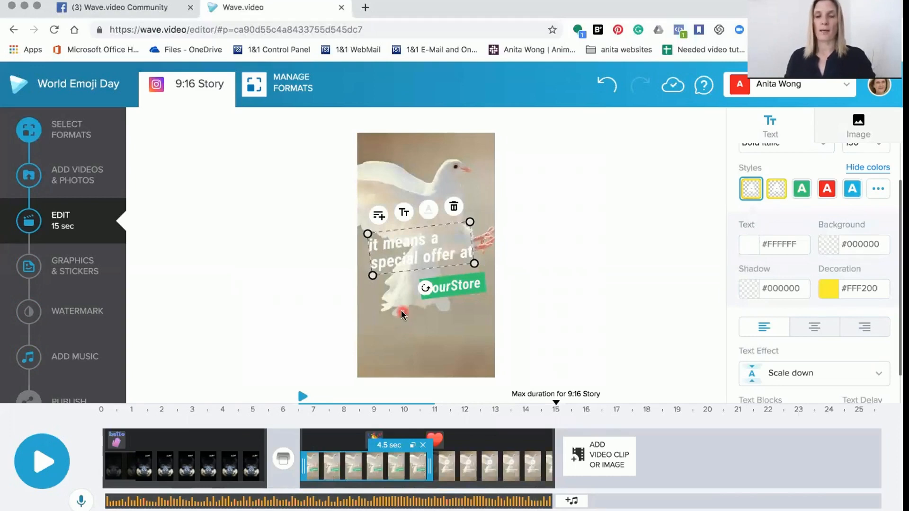
Step: Return to the video's download page and check the cart's premium assets and total price
{"action": "left_click", "coordinate": [71, 401]}
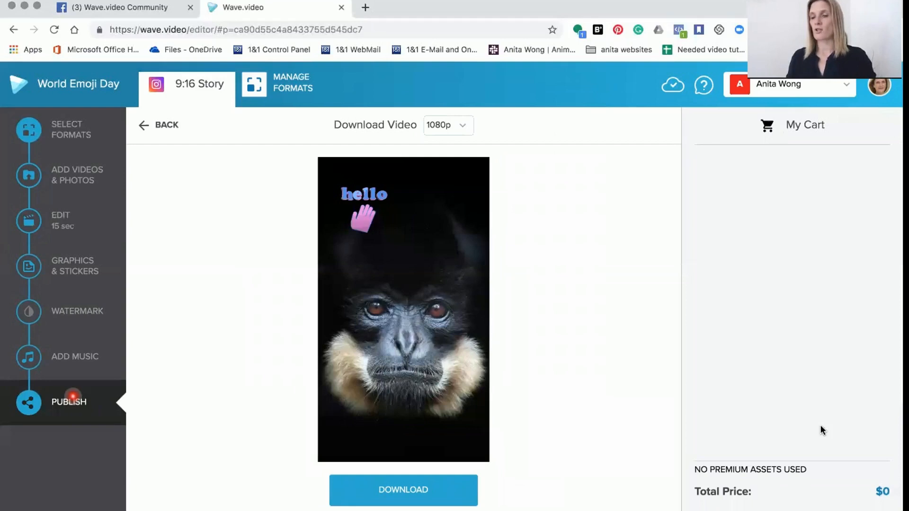
{"action": "left_click", "coordinate": [840, 226]}
{"action": "left_click", "coordinate": [783, 342]}
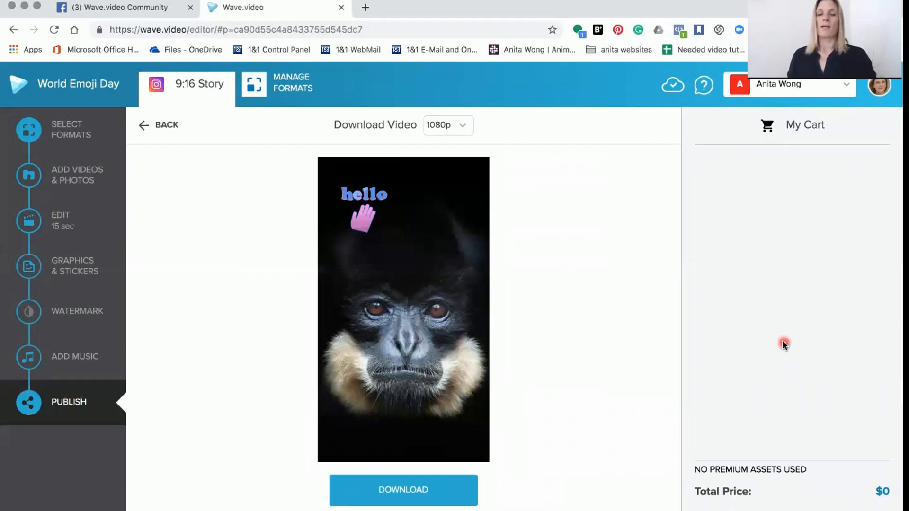
{"action": "left_click", "coordinate": [427, 499]}
{"action": "left_click", "coordinate": [403, 501]}
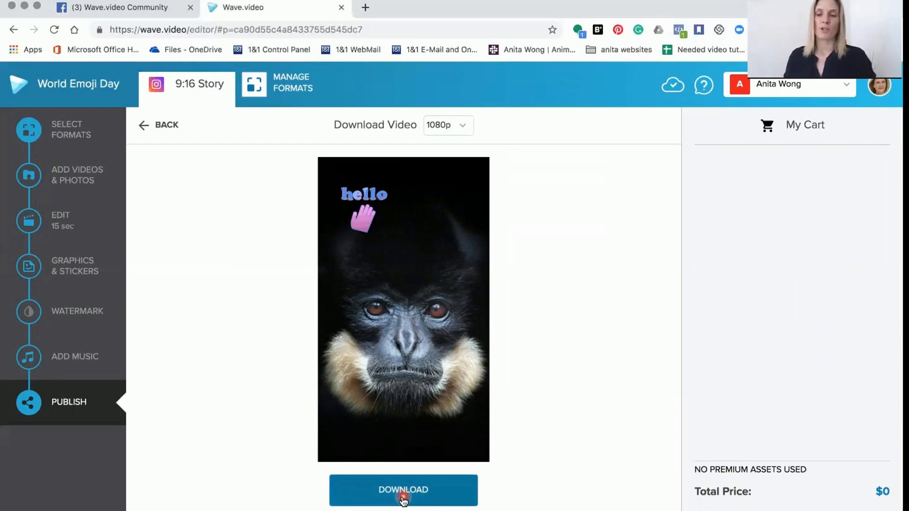
{"action": "left_click", "coordinate": [406, 285]}
{"action": "left_click", "coordinate": [370, 85]}
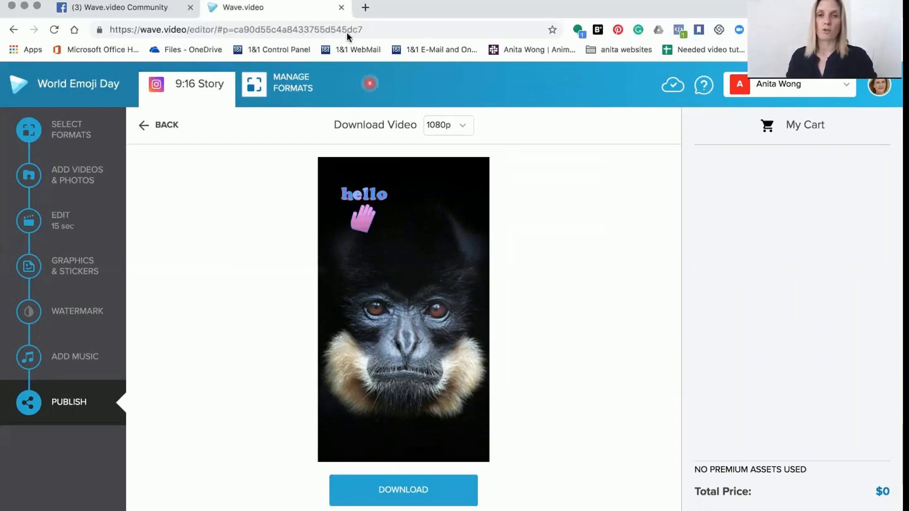